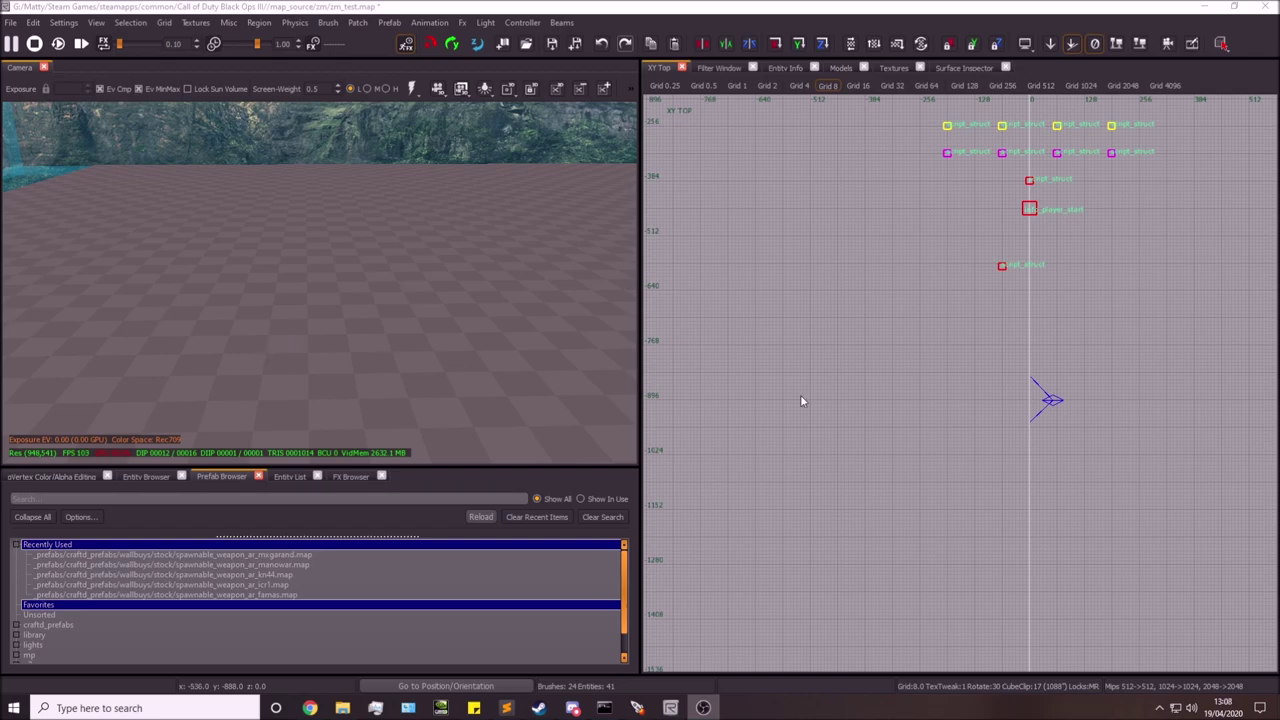
Draw a column brush measuring 16 by 8 units and 128 high, starting at x -192, y -1016 on open floor.
scroll(805, 398, down, 2)
scroll(869, 420, up, 4)
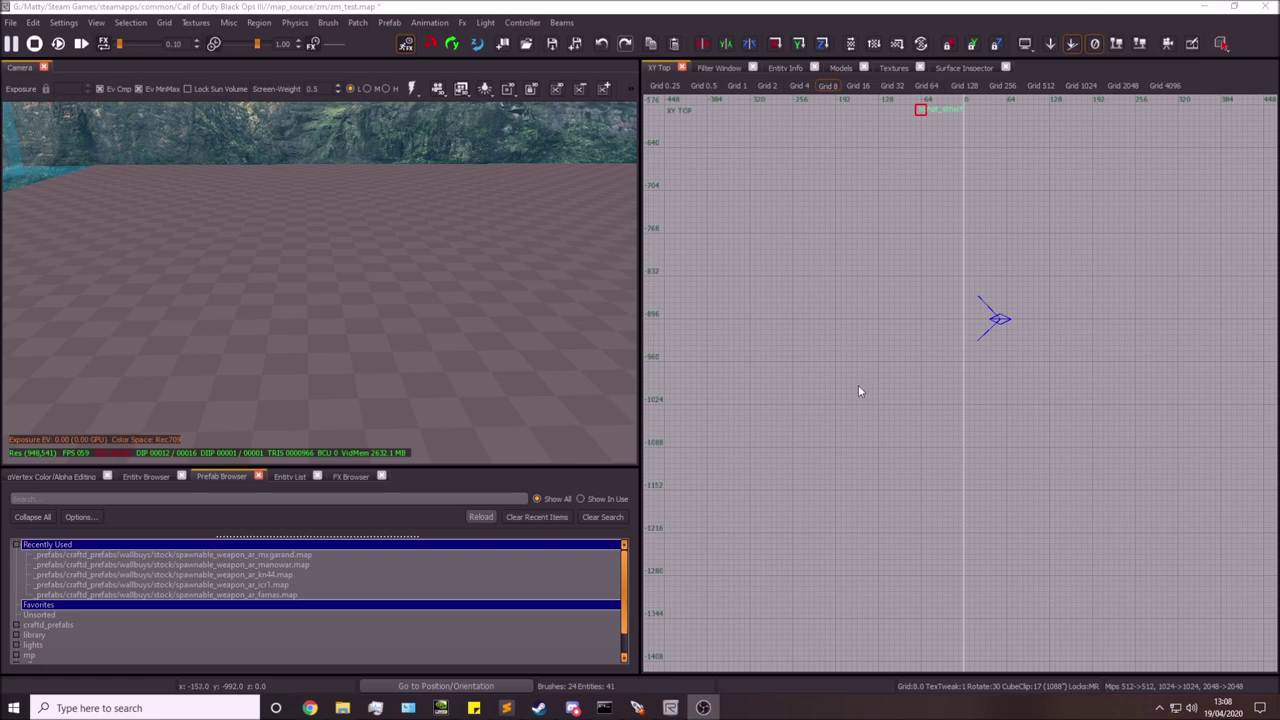
scroll(858, 390, up, 1)
scroll(835, 415, up, 2)
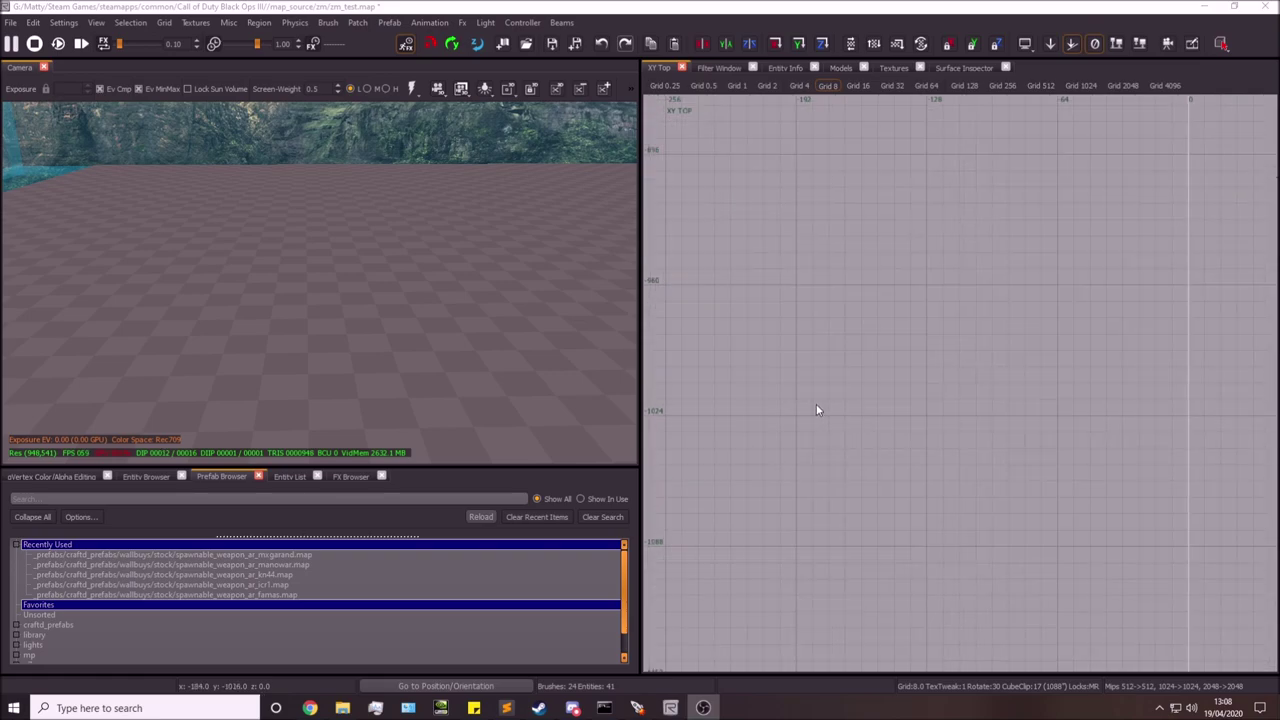
drag(797, 398, 829, 416)
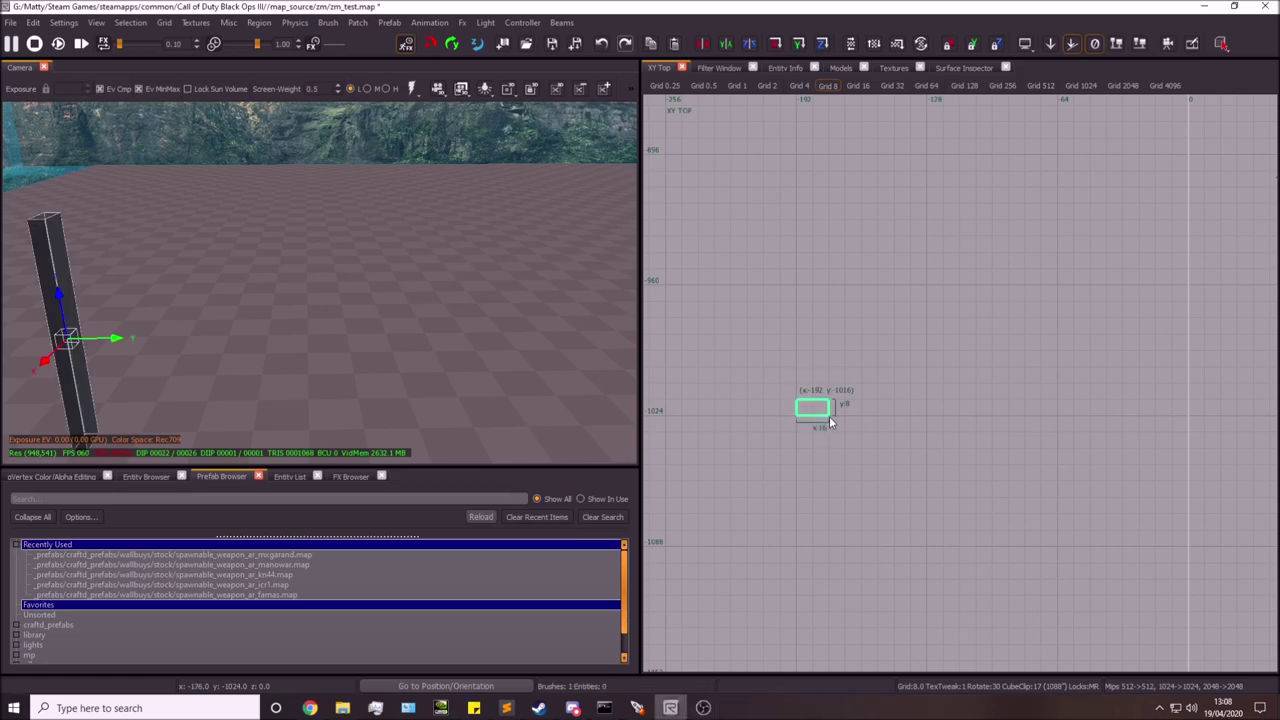
right_drag(206, 318, 170, 318)
key(ctrl+Tab)
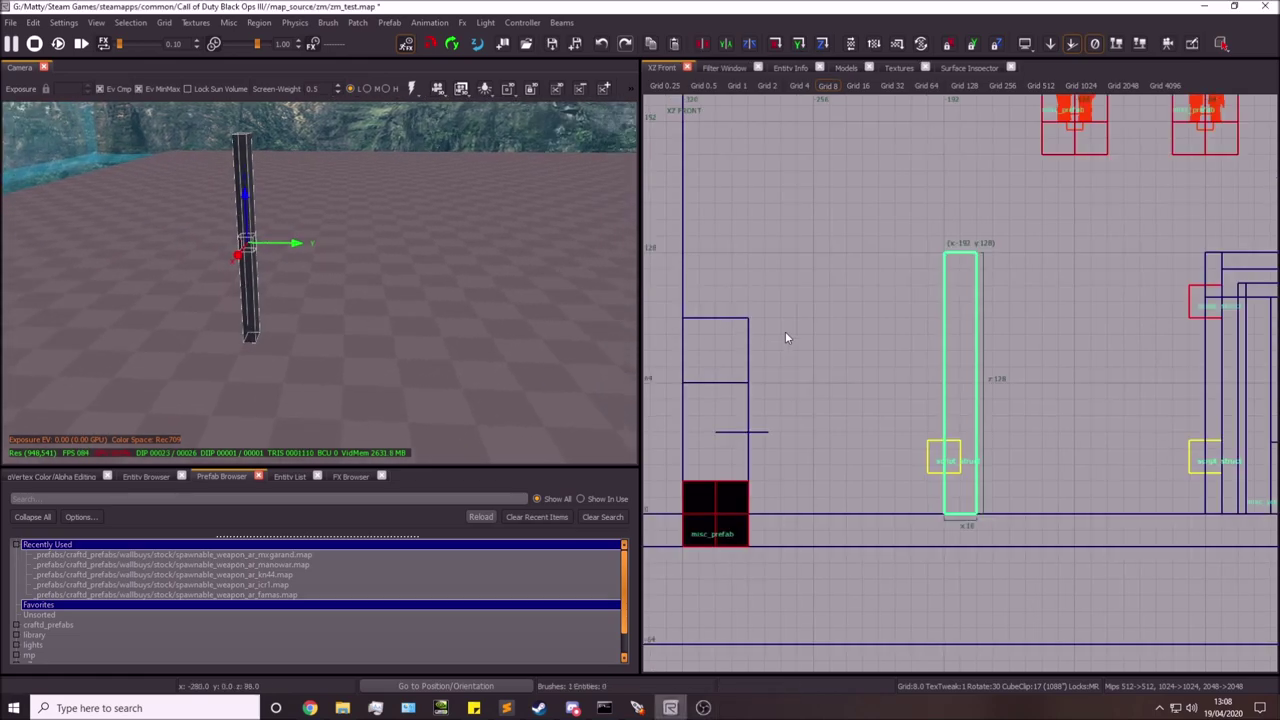
key(ctrl+Tab)
key(ctrl+Tab)
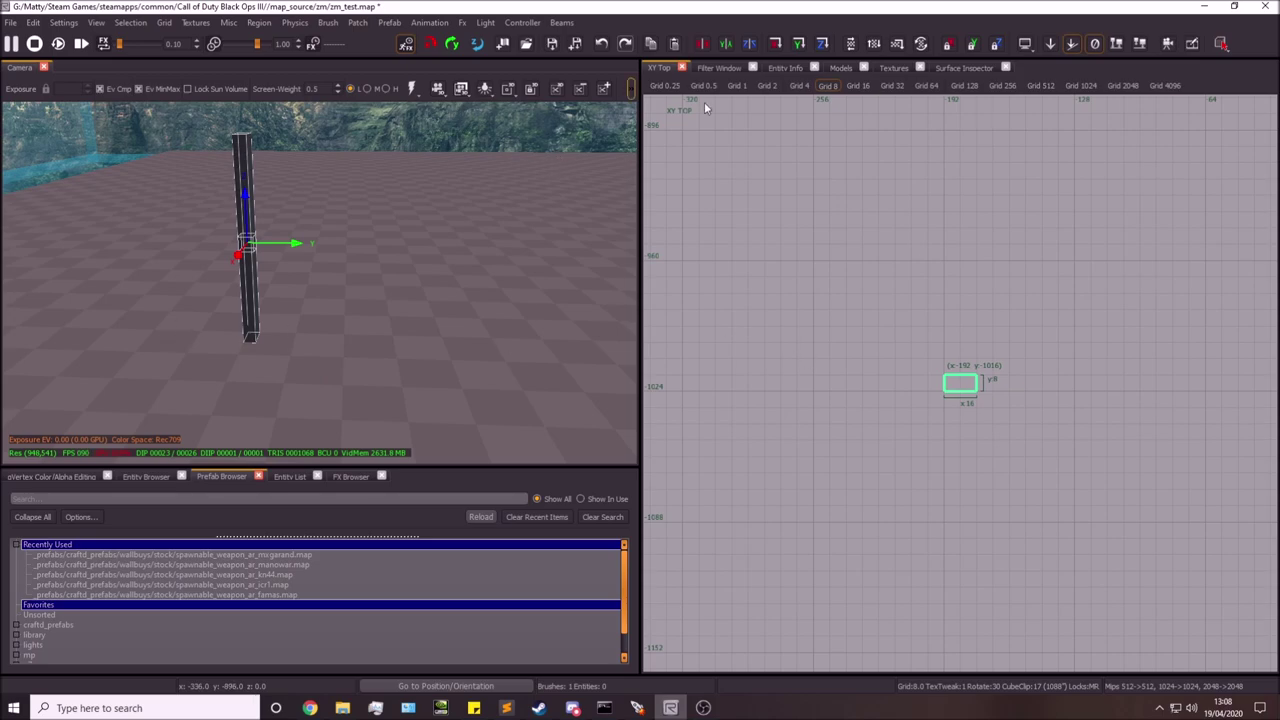
Apply the script_wall texture to the new column brush.
click(891, 69)
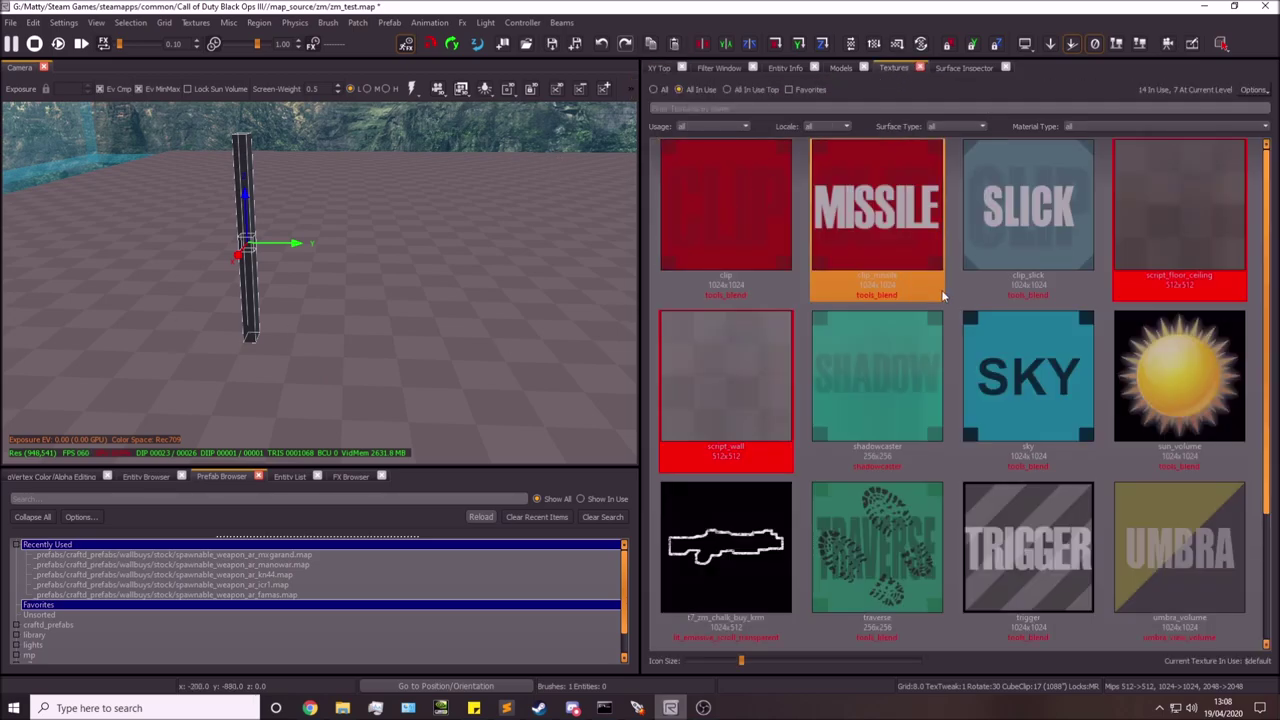
click(736, 357)
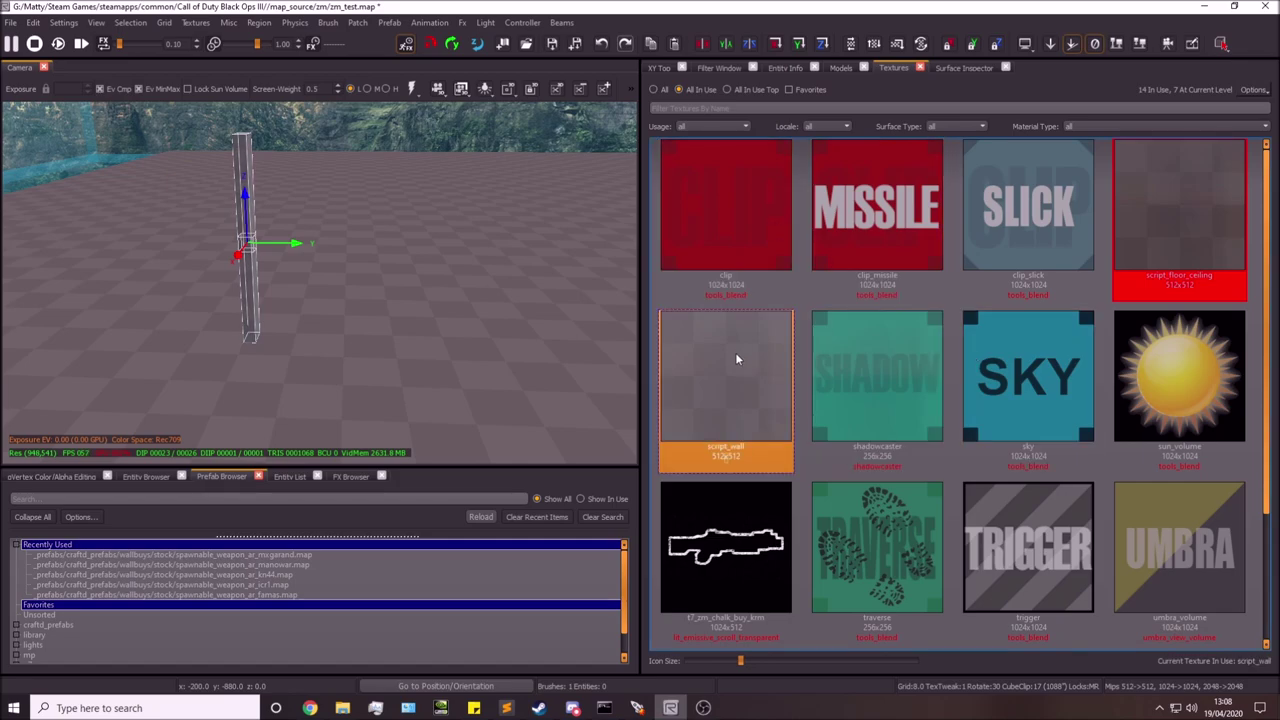
key(Escape)
right_drag(371, 247, 336, 240)
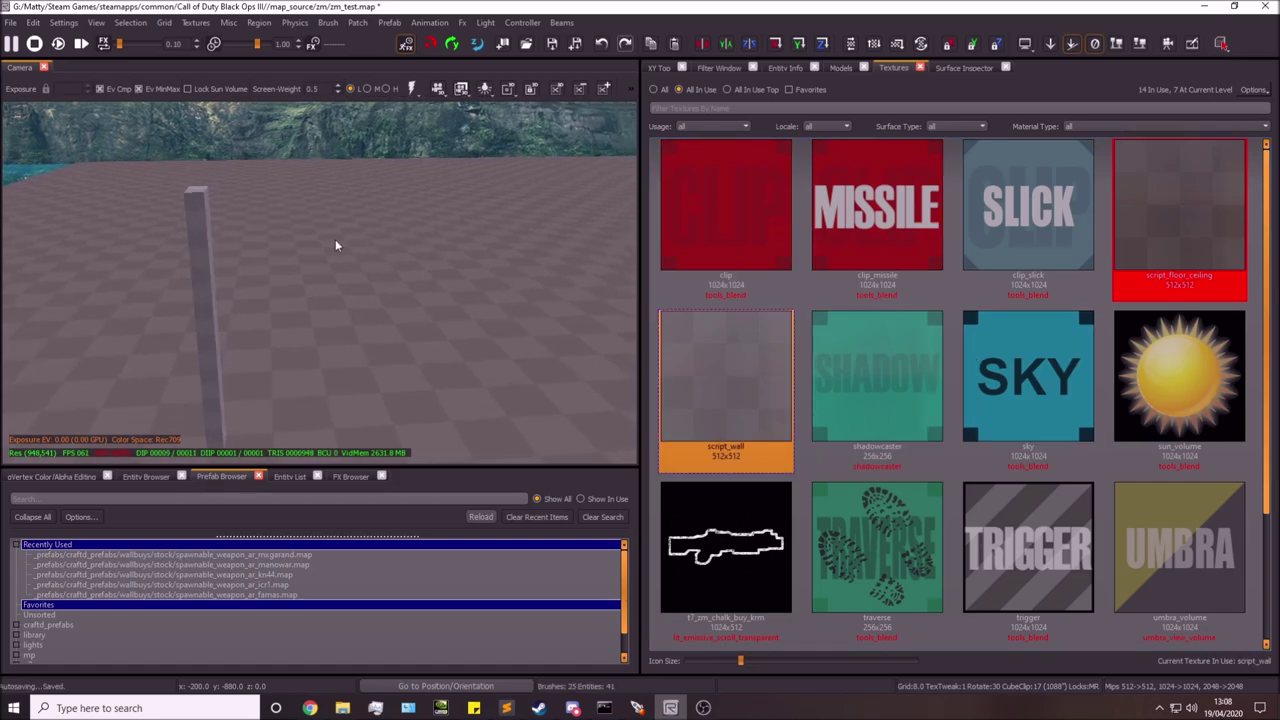
Apply the script_floor_ceiling texture to the column brush.
click(208, 228)
click(1234, 236)
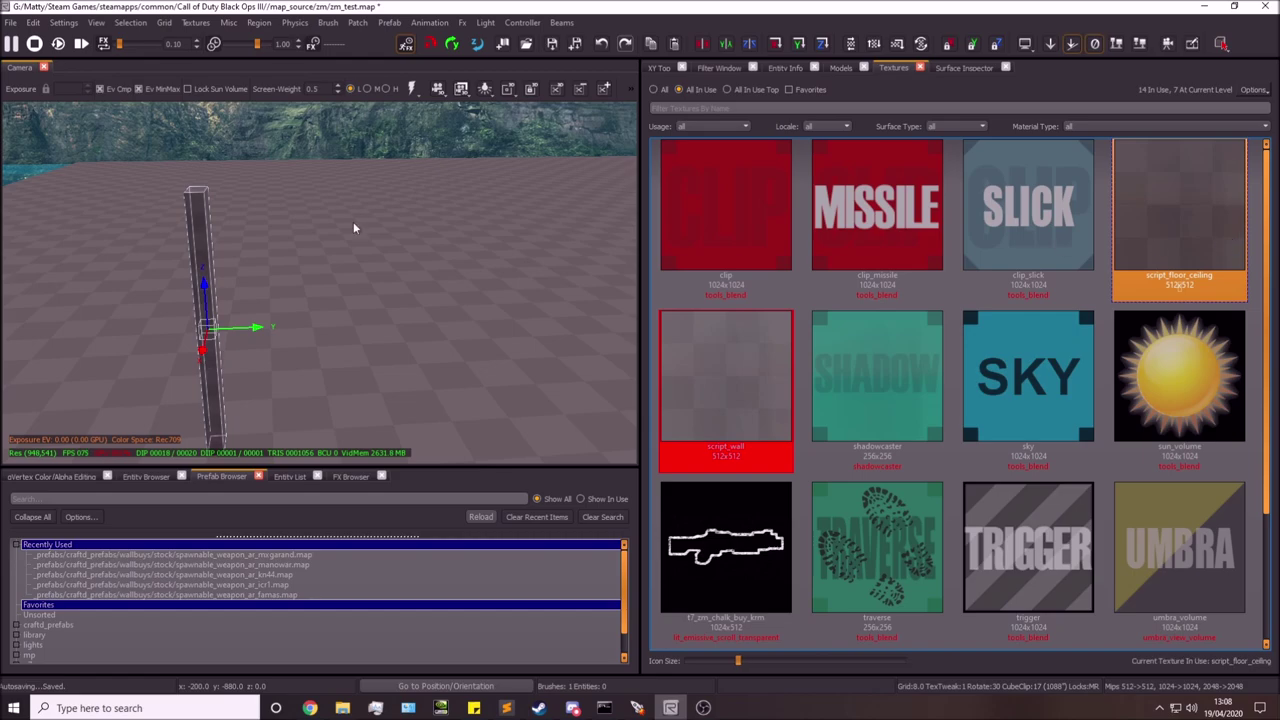
key(Escape)
Convert the column brush into a Square Cylinder patch.
right_drag(353, 223, 345, 252)
shift+click(238, 208)
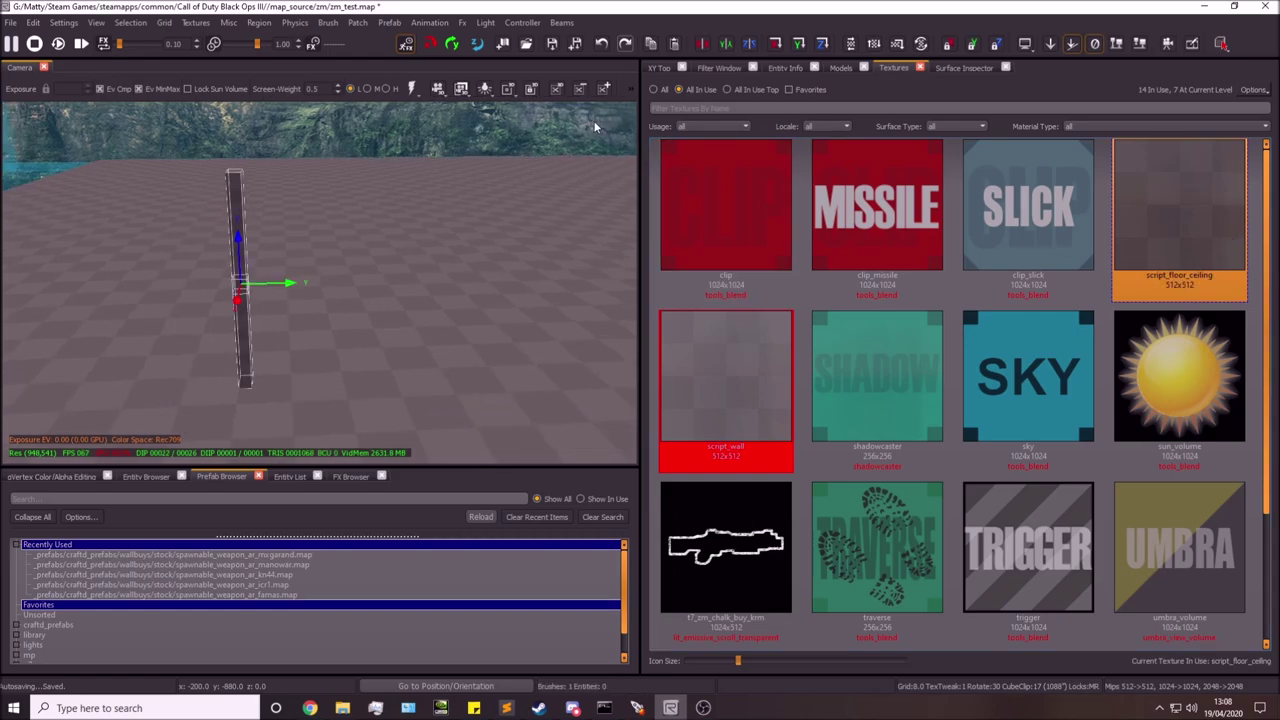
click(659, 67)
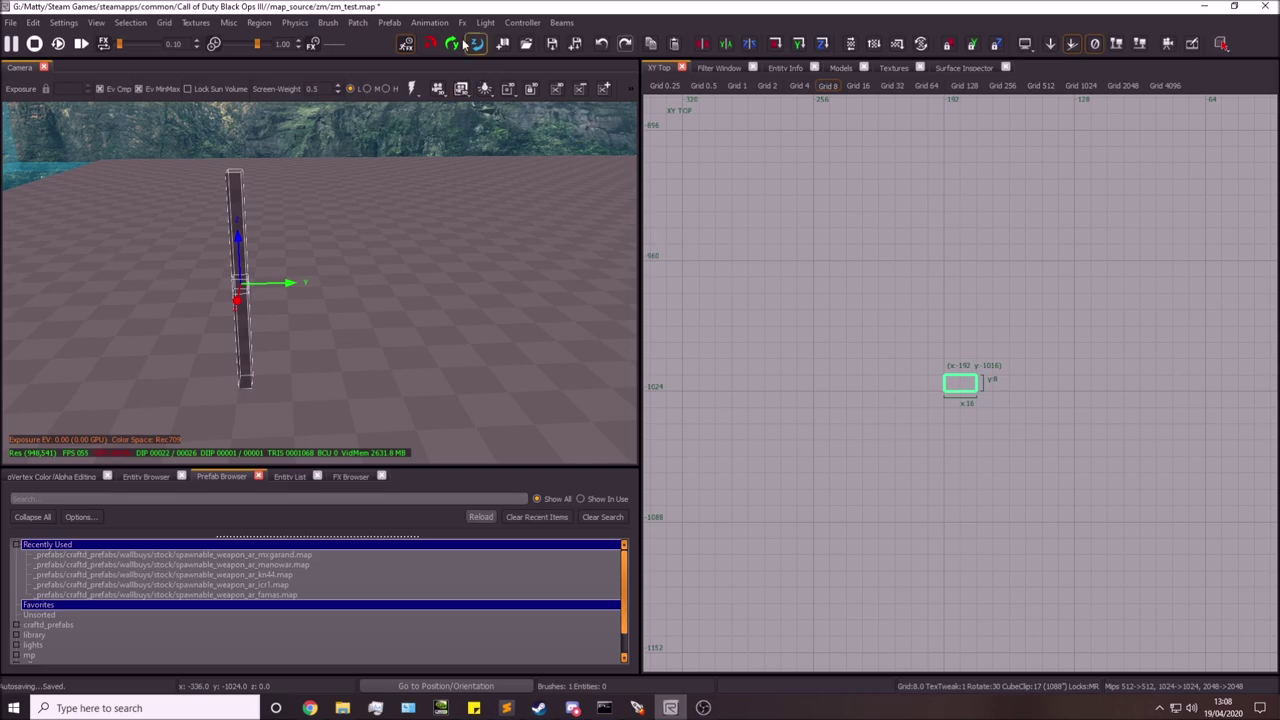
click(357, 22)
mouse_move(376, 62)
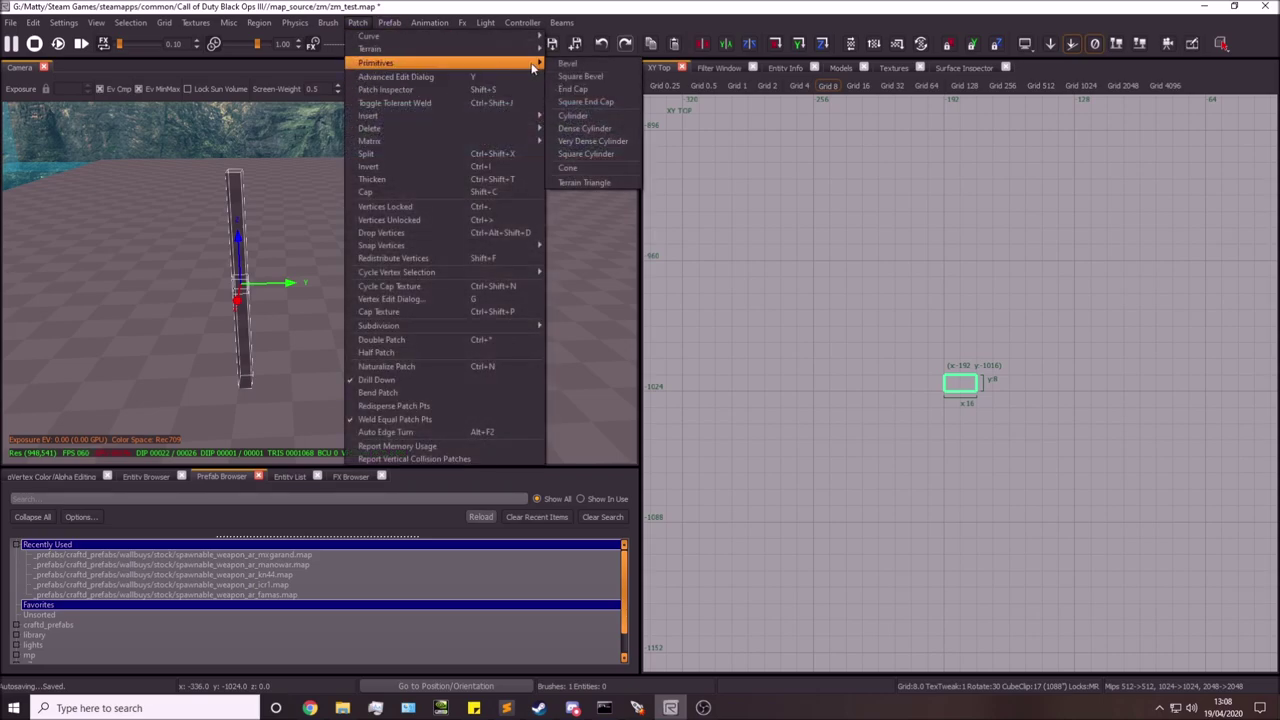
click(602, 154)
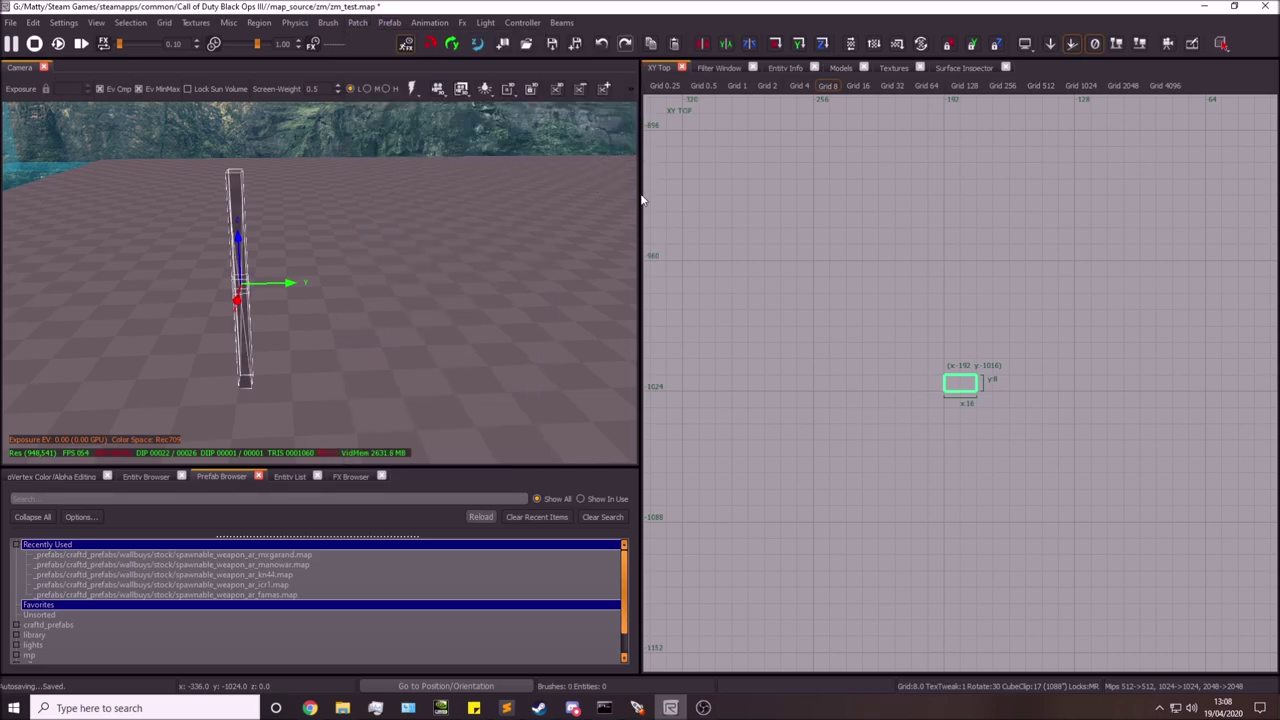
Examine the patch column's control vertices at its upper end, middle and base in vertex editing mode.
right_drag(341, 260, 357, 245)
key(v)
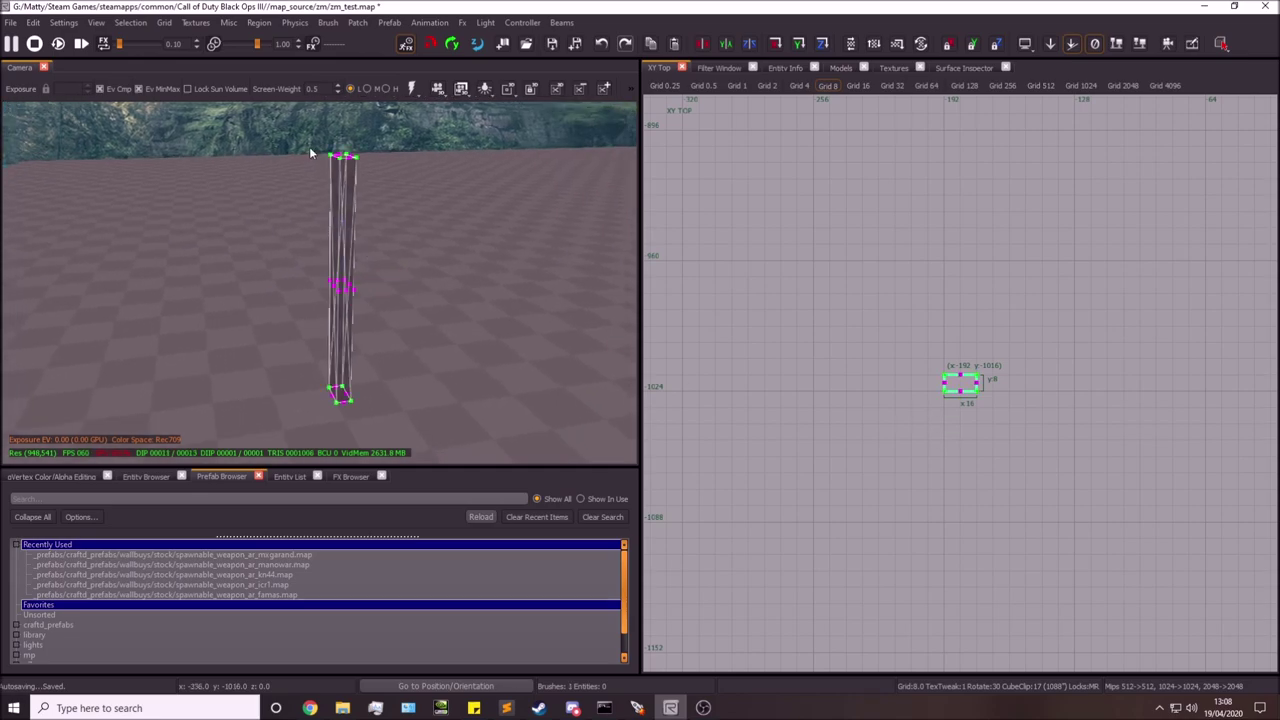
drag(323, 138, 405, 181)
drag(322, 271, 372, 303)
drag(323, 357, 459, 444)
key(ctrl+Tab)
key(ctrl+Tab)
scroll(1025, 352, up, 2)
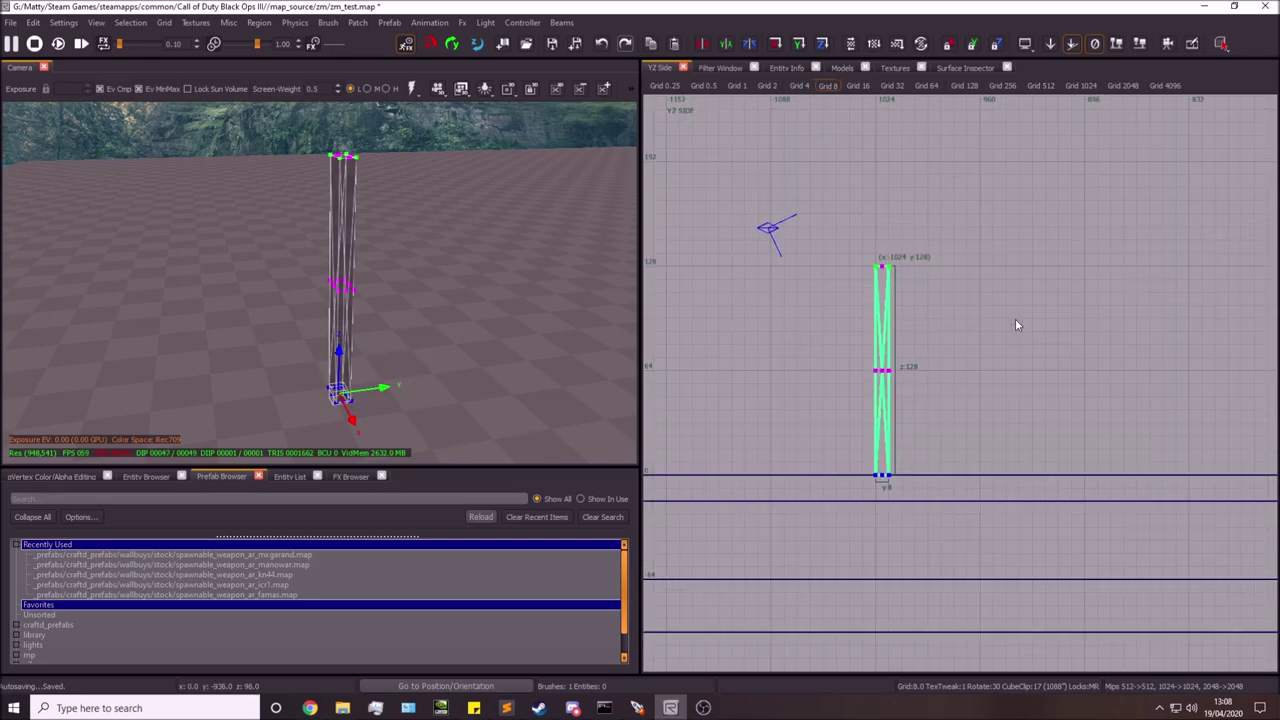
key(v)
Duplicate the patch column and stack the copy directly on top, spanning z 128 to 256.
scroll(918, 321, down, 2)
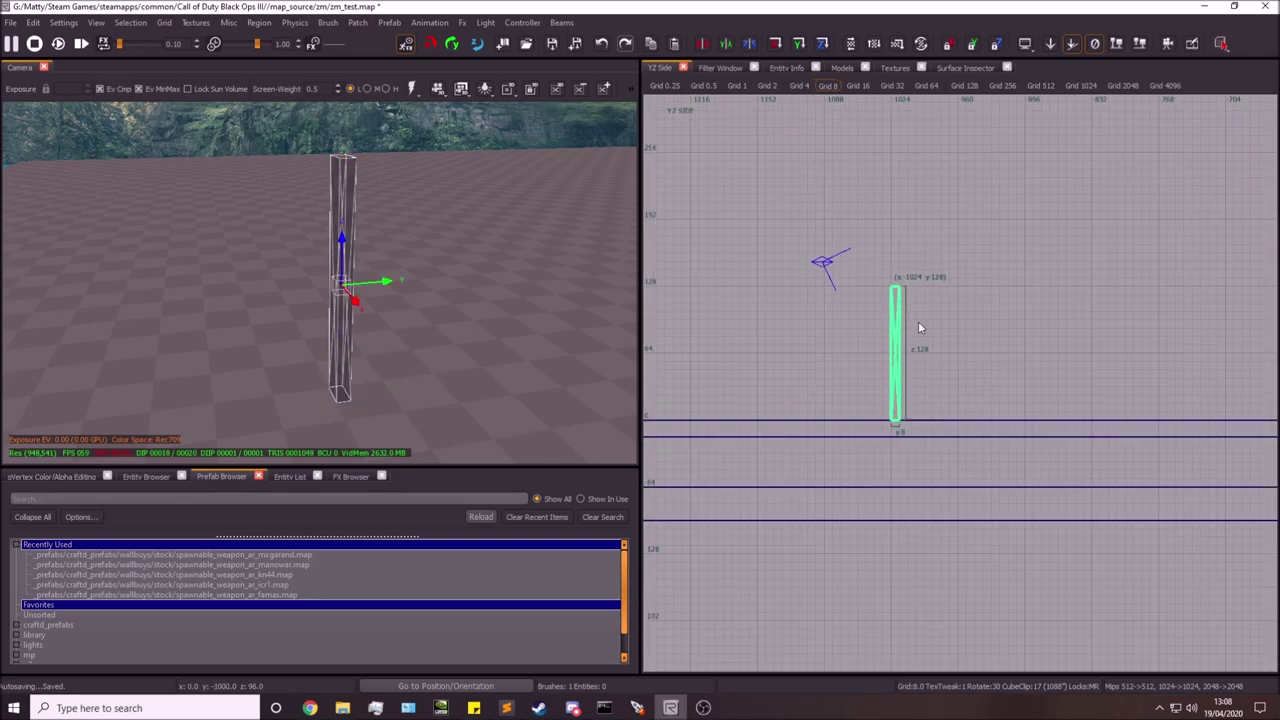
right_drag(918, 321, 885, 336)
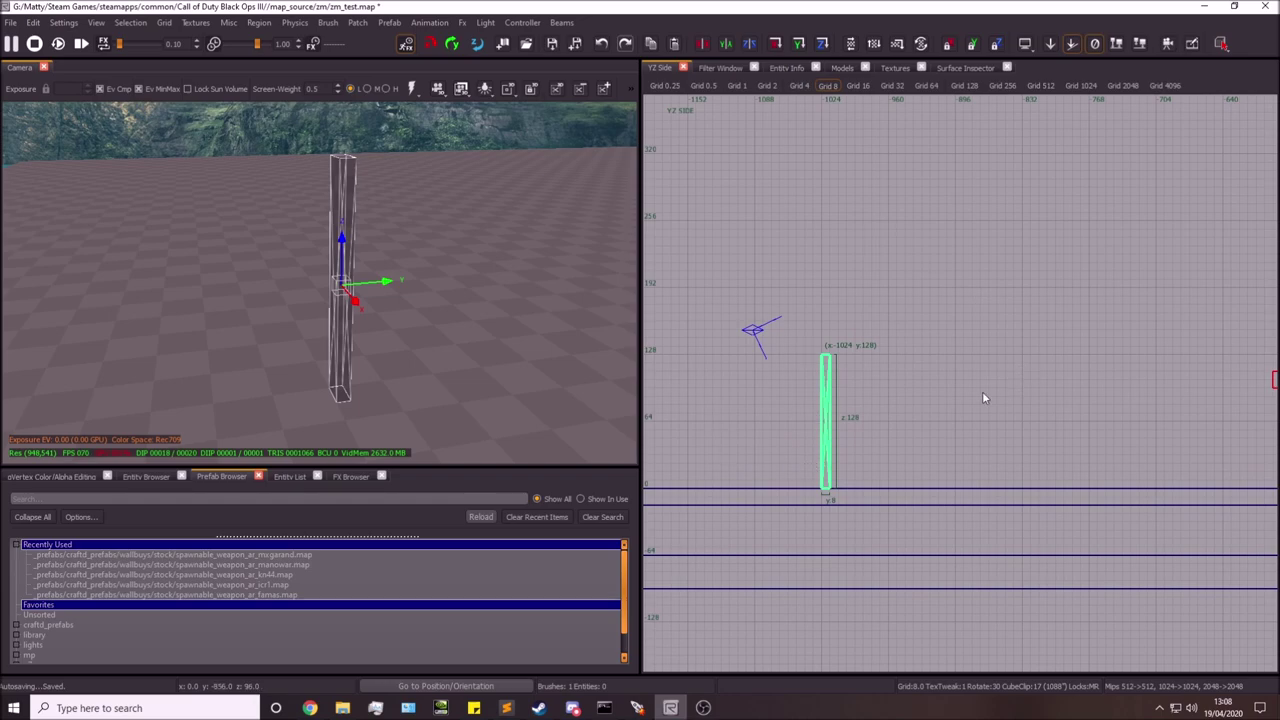
right_drag(876, 358, 797, 393)
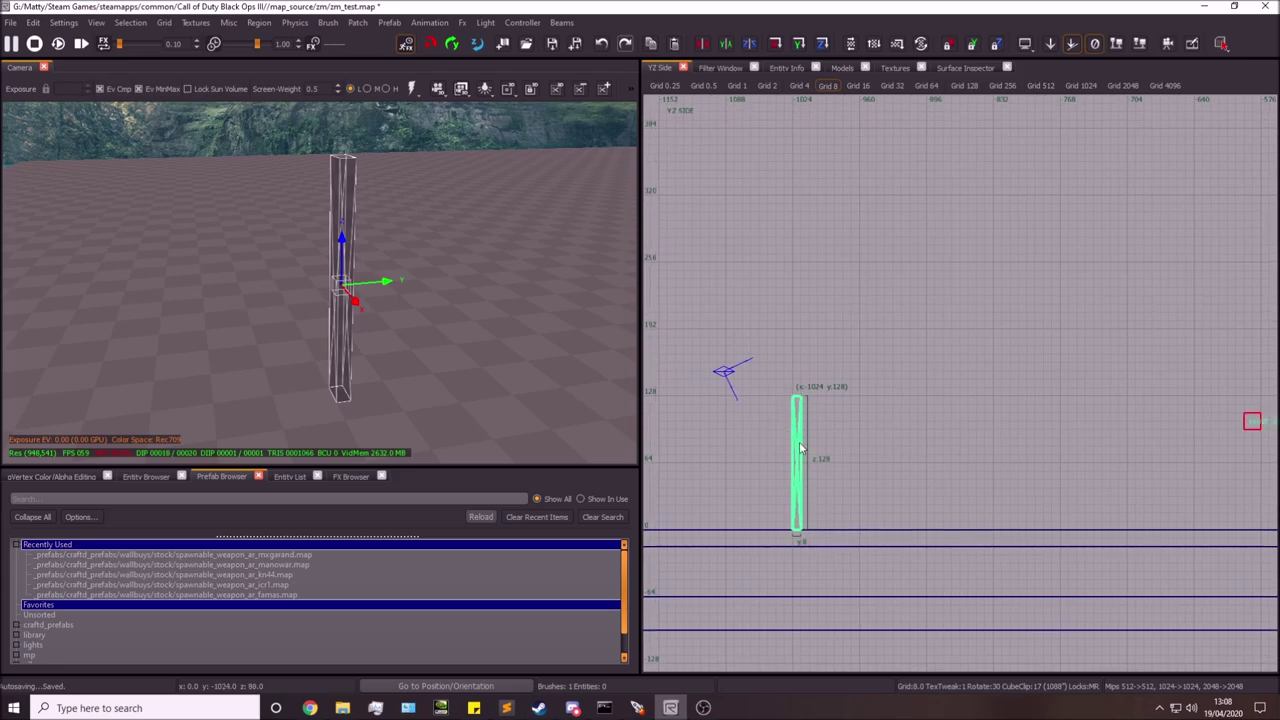
key(space)
drag(800, 448, 797, 312)
Move the upper column's inner top vertices outward to y -960, slightly below z 192, widening the patch to 64 units.
scroll(804, 296, up, 2)
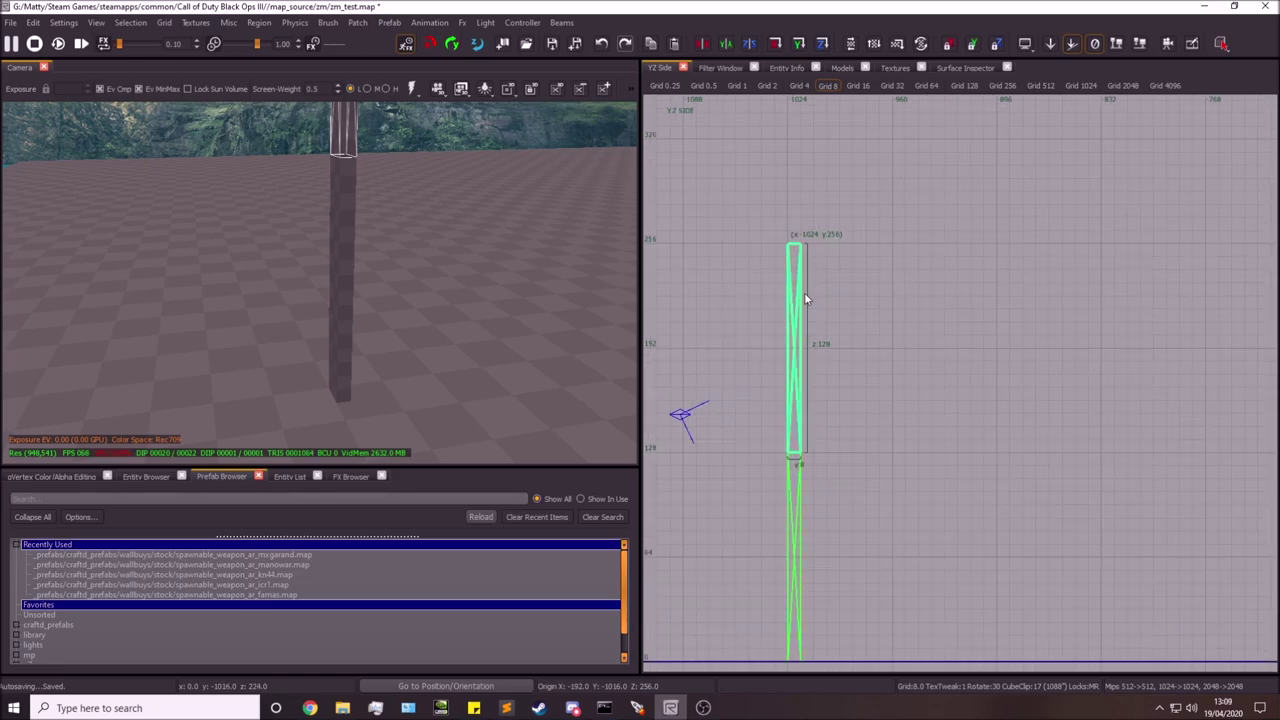
right_drag(805, 294, 787, 291)
scroll(786, 257, up, 3)
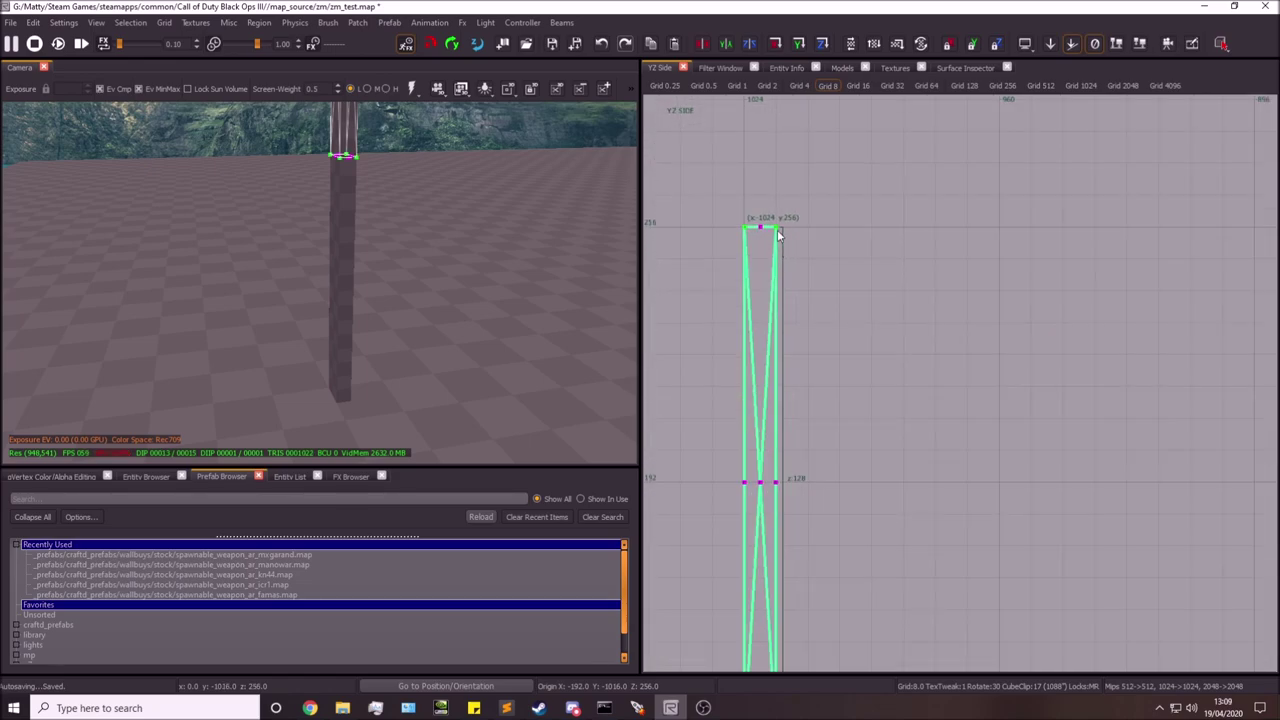
mouse_move(770, 220)
mouse_down()
mouse_move(810, 258)
mouse_move(851, 266)
mouse_move(886, 317)
mouse_move(882, 333)
mouse_up()
scroll(810, 258, down, 3)
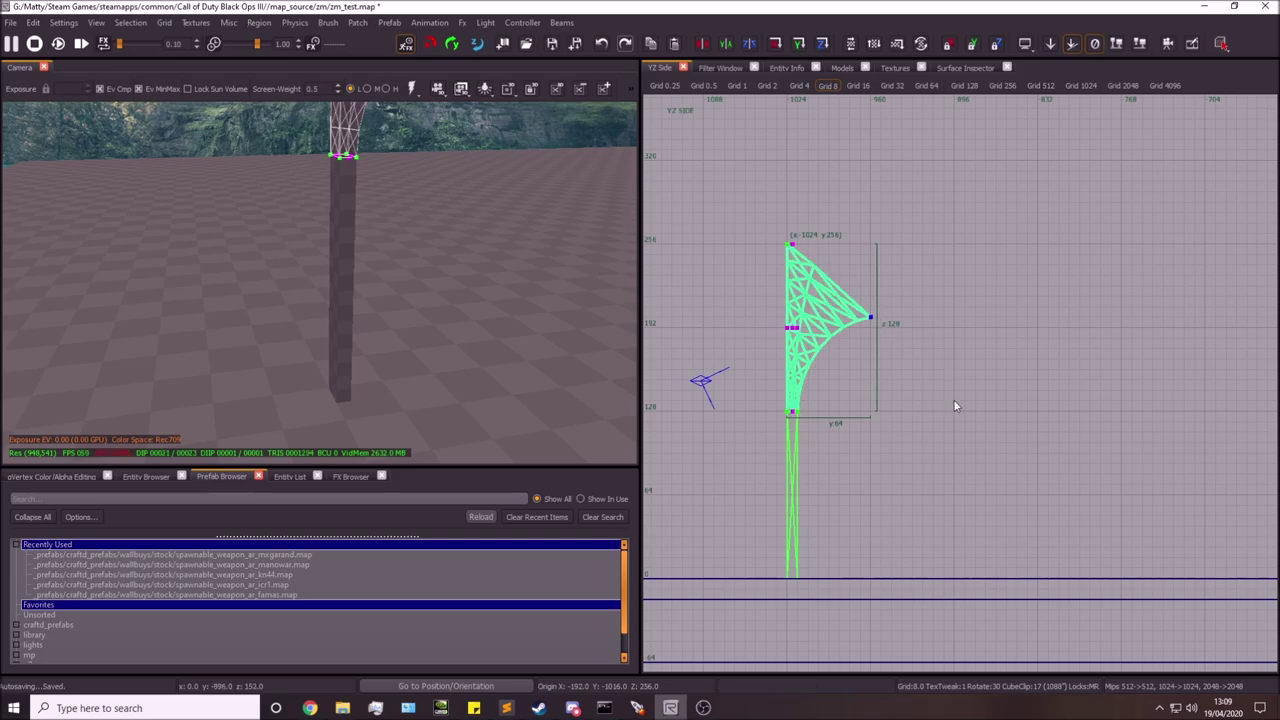
scroll(910, 330, up, 2)
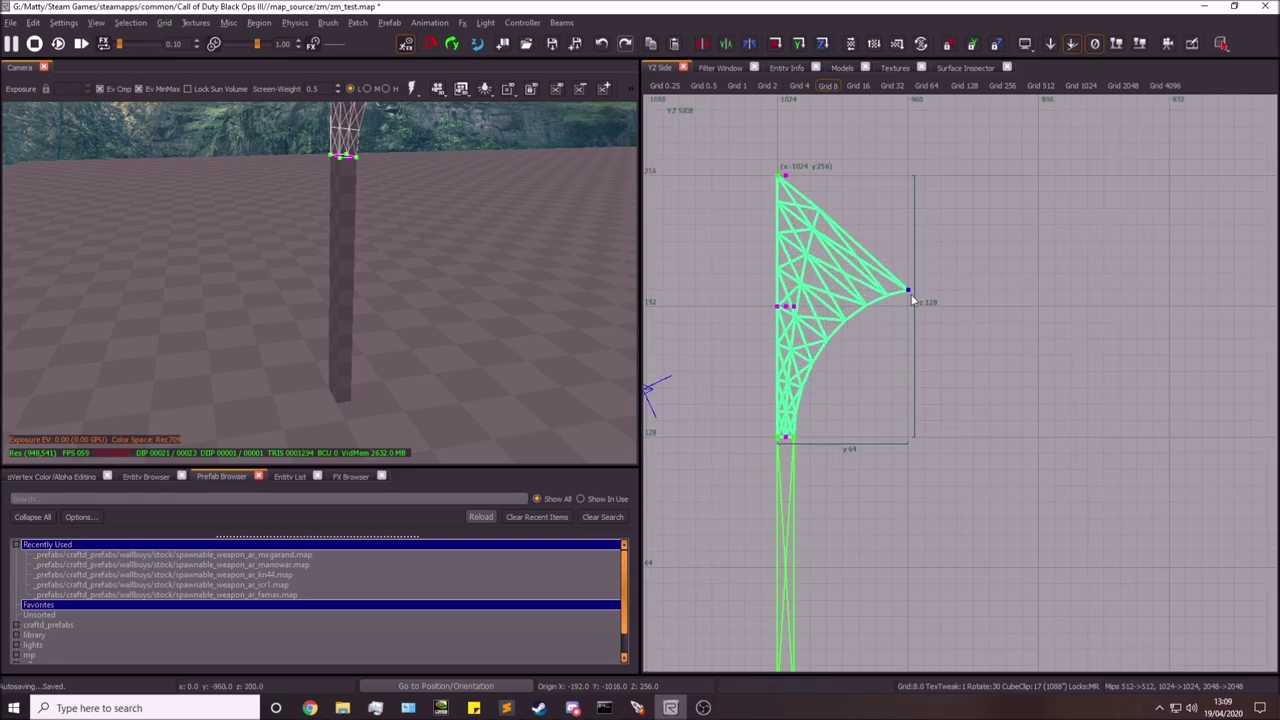
drag(913, 295, 920, 333)
scroll(915, 328, up, 1)
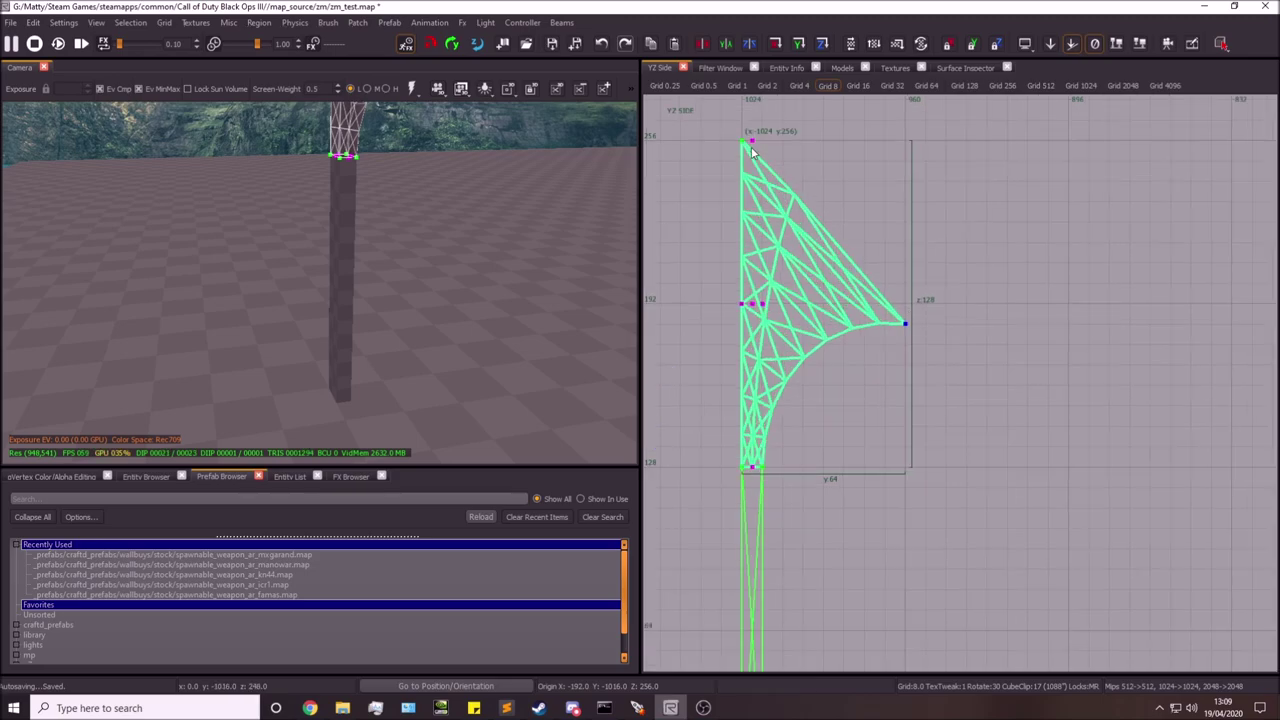
With the grid at 4, move the remaining top vertices to y -960, up to z 192, forming a 64 by 64 quarter arch.
drag(779, 165, 779, 165)
key(bracketleft)
mouse_move(777, 159)
mouse_down()
mouse_move(887, 317)
mouse_move(910, 324)
mouse_up()
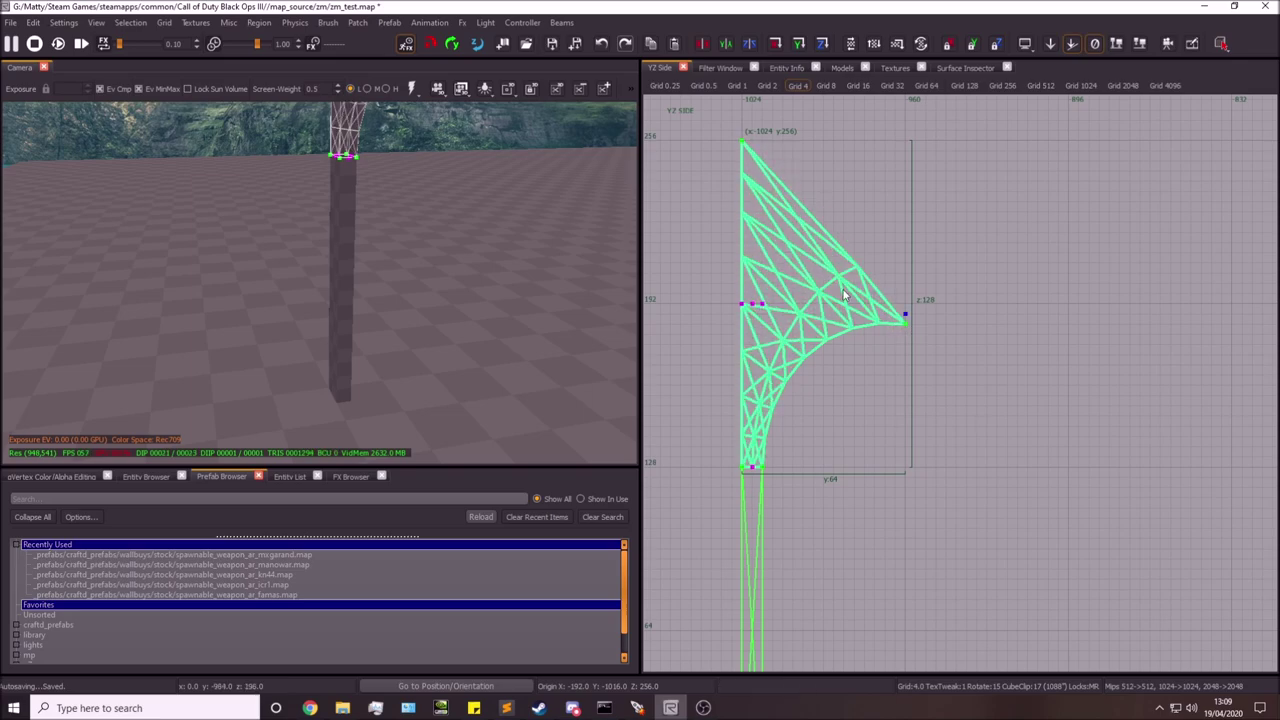
right_drag(910, 324, 906, 350)
drag(698, 128, 796, 197)
drag(796, 197, 910, 346)
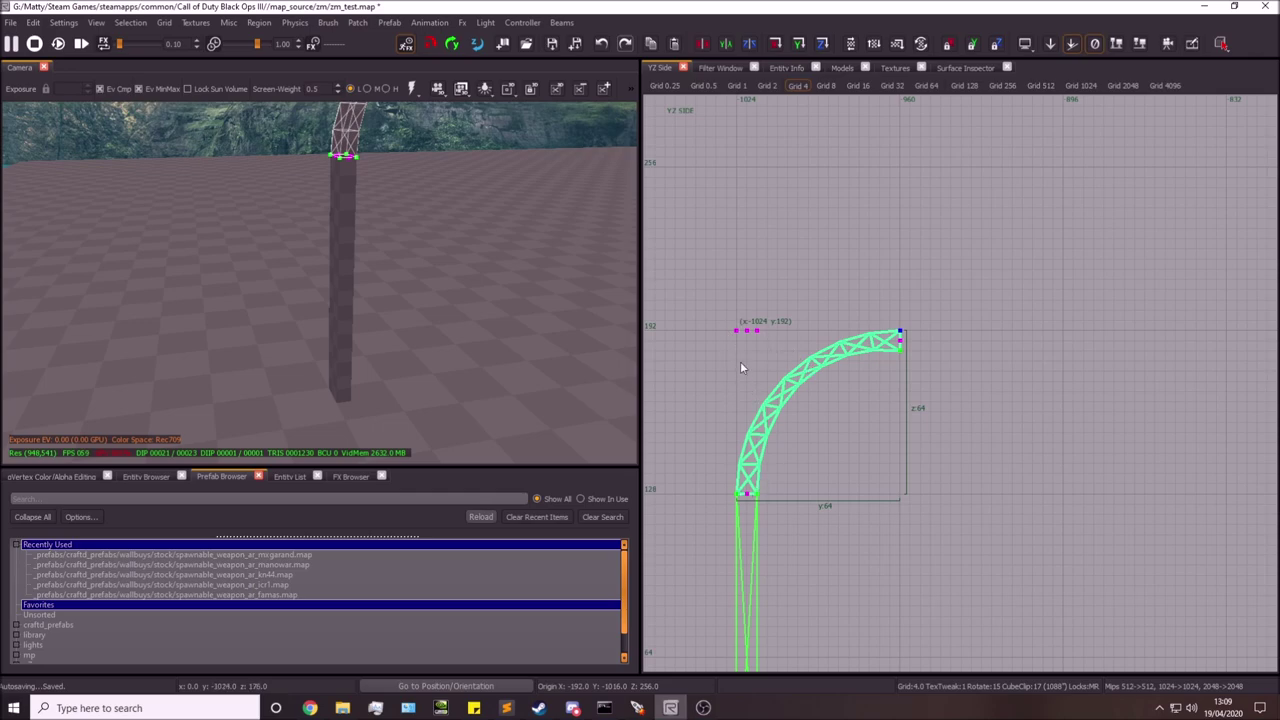
Stagger the arch's middle control vertices diagonally, lowering the center one 4 units and the inner one 8, and reset the grid to 8.
scroll(770, 342, up, 2)
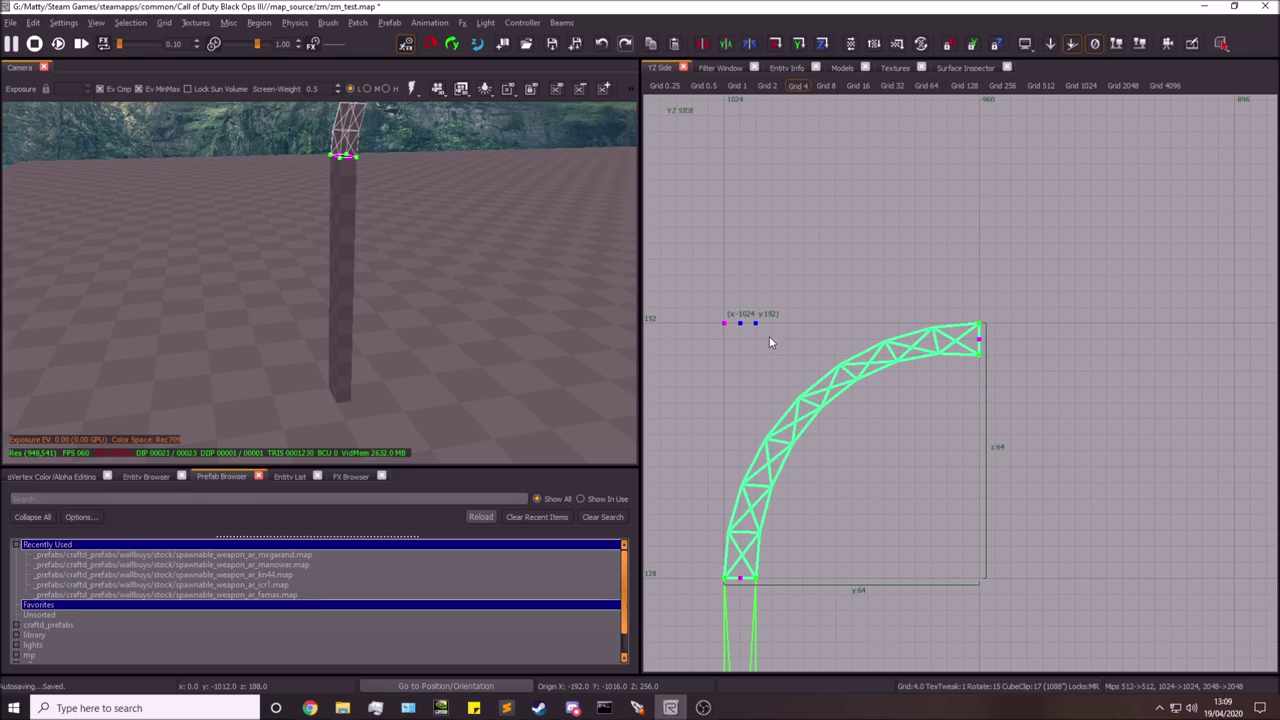
drag(770, 336, 758, 365)
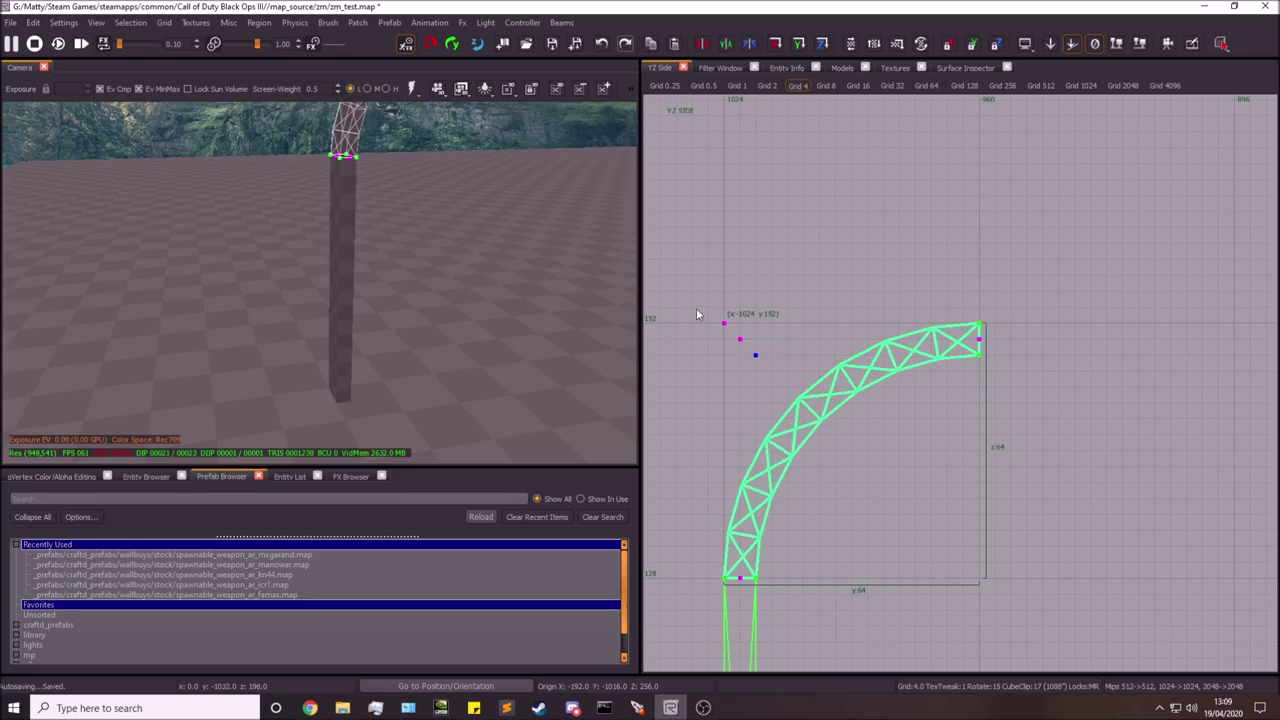
drag(697, 308, 761, 380)
scroll(831, 370, down, 4)
mouse_move(846, 371)
right_down()
mouse_move(790, 336)
mouse_move(835, 355)
right_up()
key(bracketright)
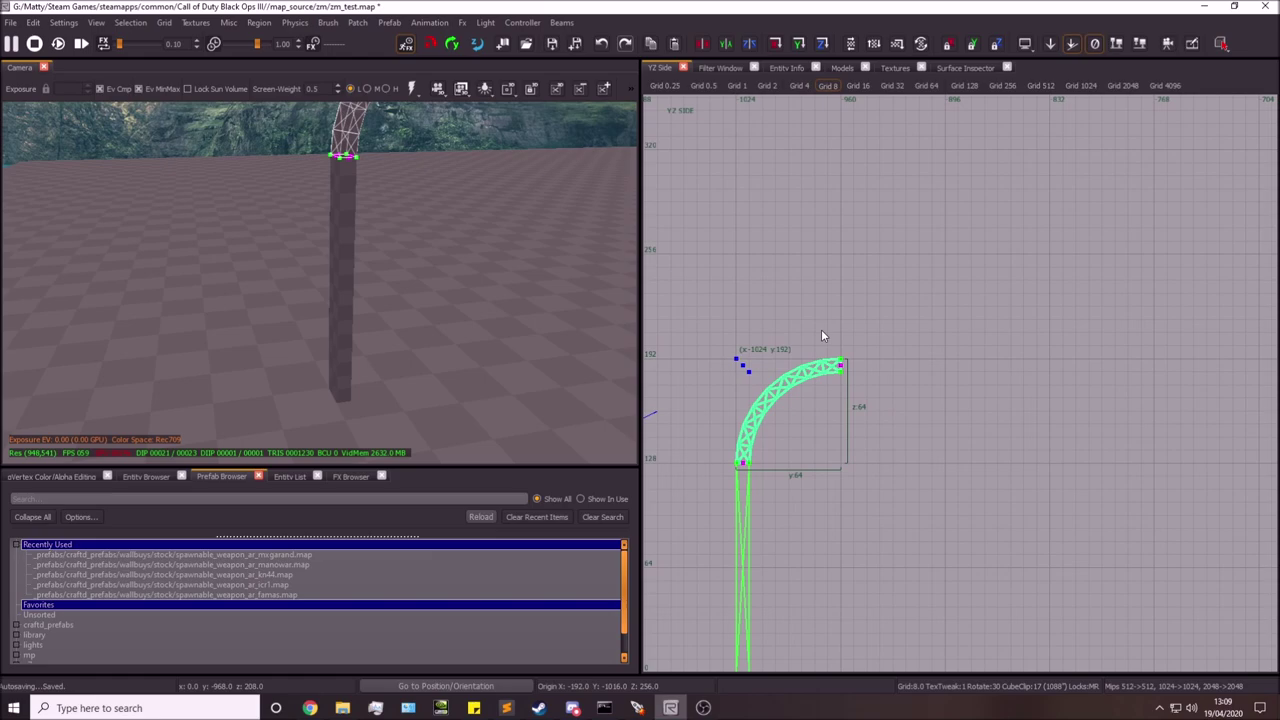
Try other curve shapes by moving the arch's end vertices, including up to z 224, and its middle control vertices.
drag(822, 336, 866, 352)
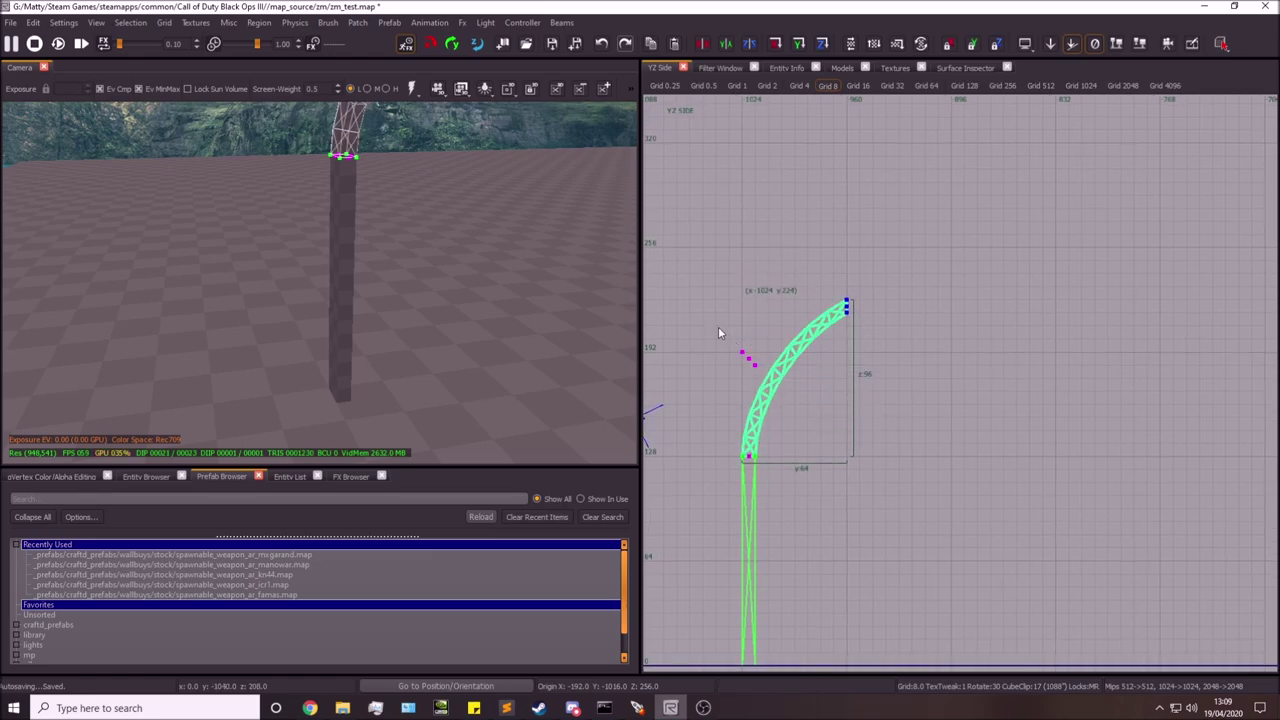
drag(718, 326, 781, 390)
drag(830, 272, 868, 345)
drag(868, 345, 865, 443)
drag(724, 312, 756, 370)
drag(756, 372, 870, 447)
drag(856, 445, 850, 394)
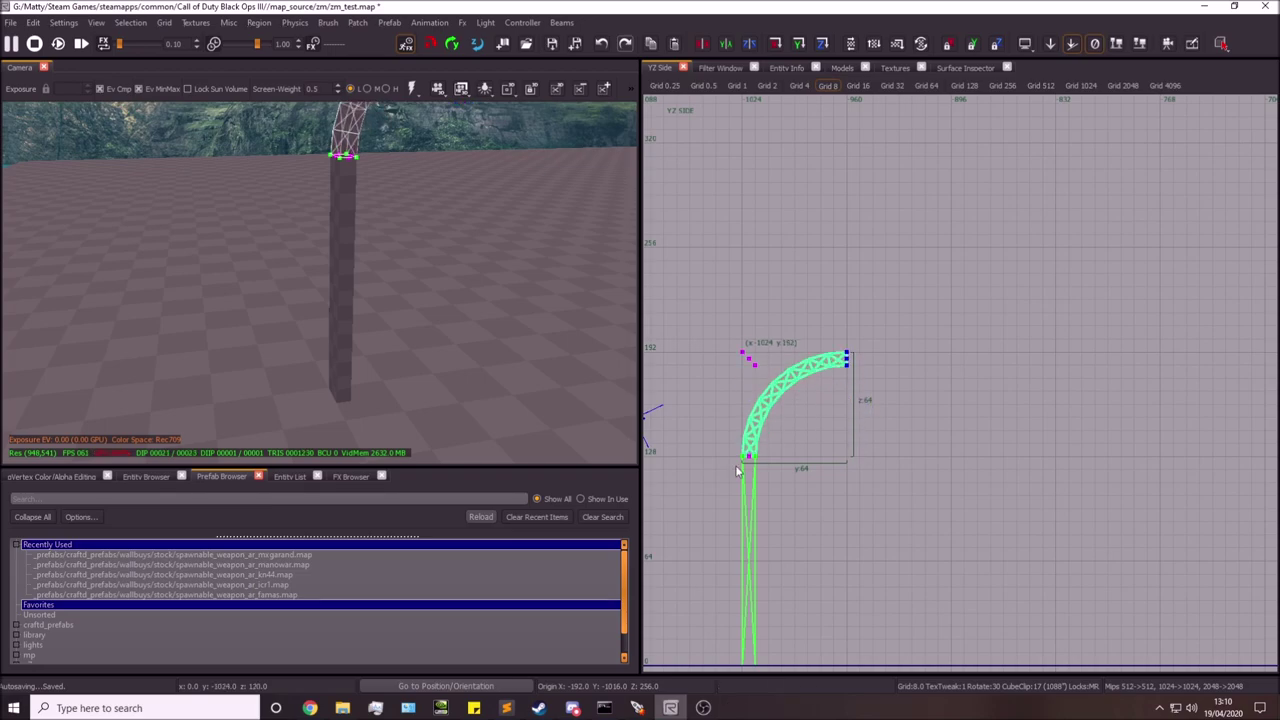
key(Escape)
Duplicate the quarter arch, turn the copy, and join it at y -960 to complete a semicircular arch reaching y -896.
right_drag(857, 370, 813, 337)
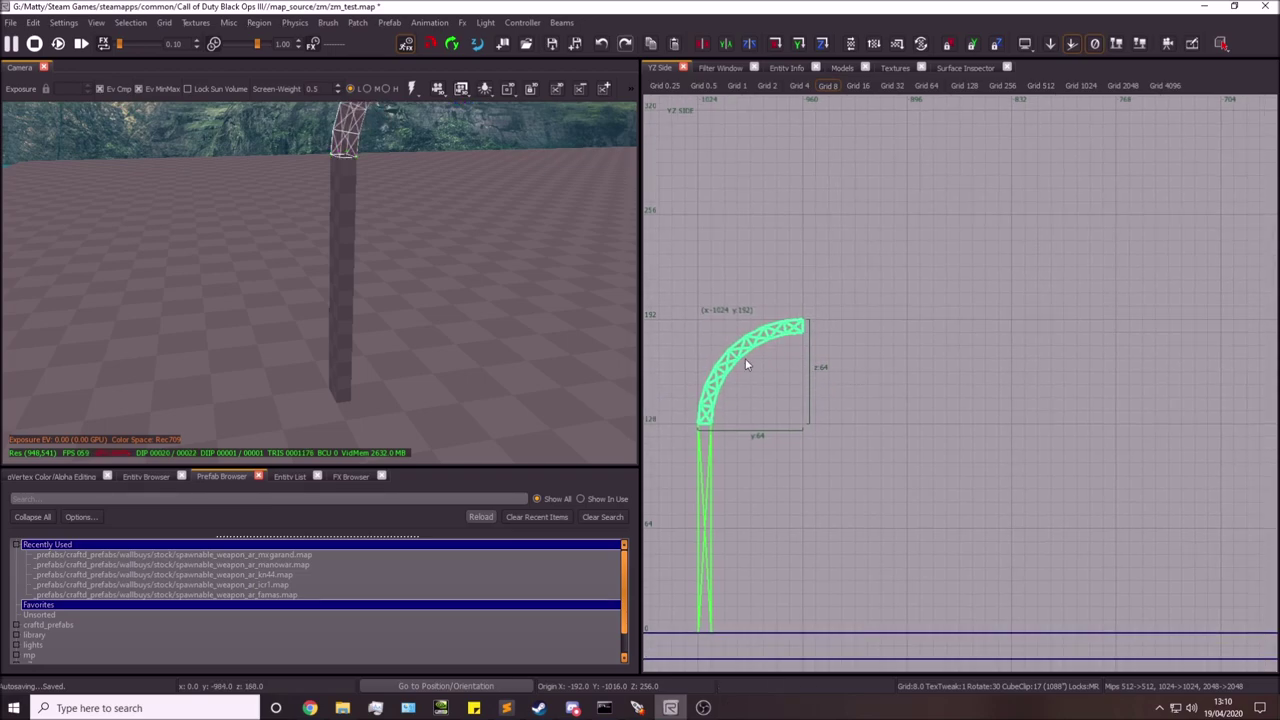
right_drag(386, 270, 438, 238)
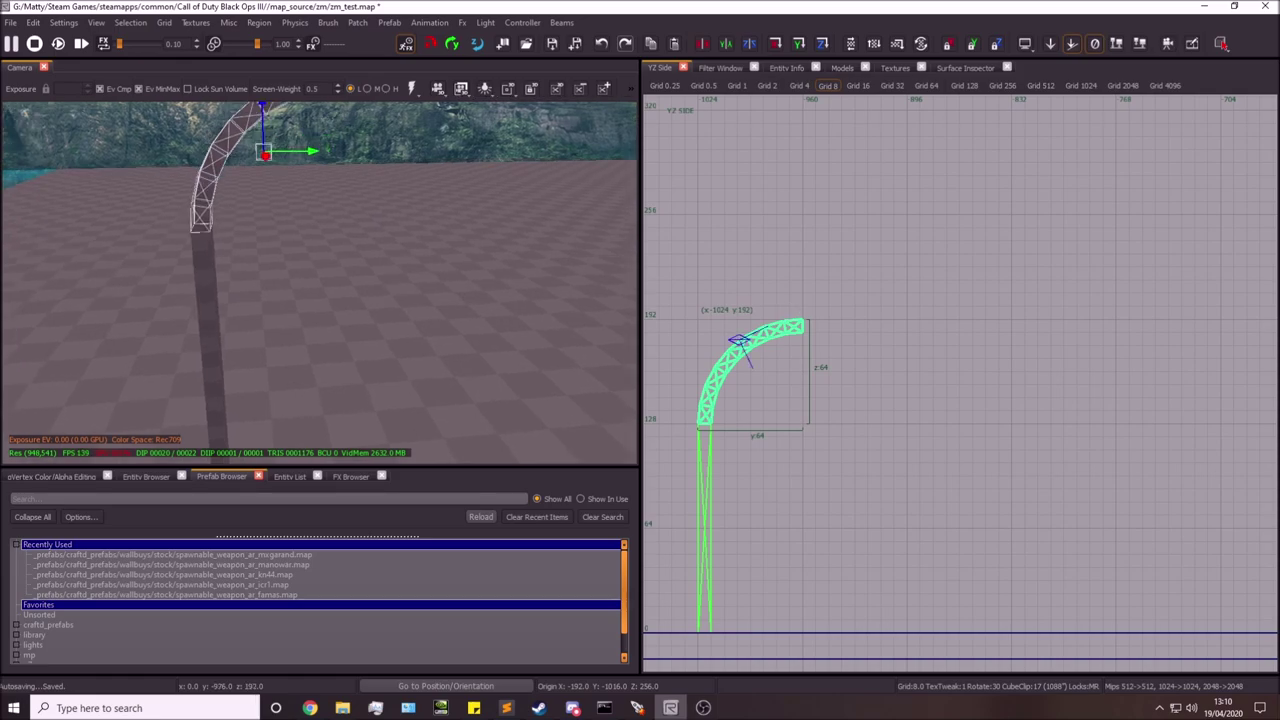
right_drag(783, 316, 794, 313)
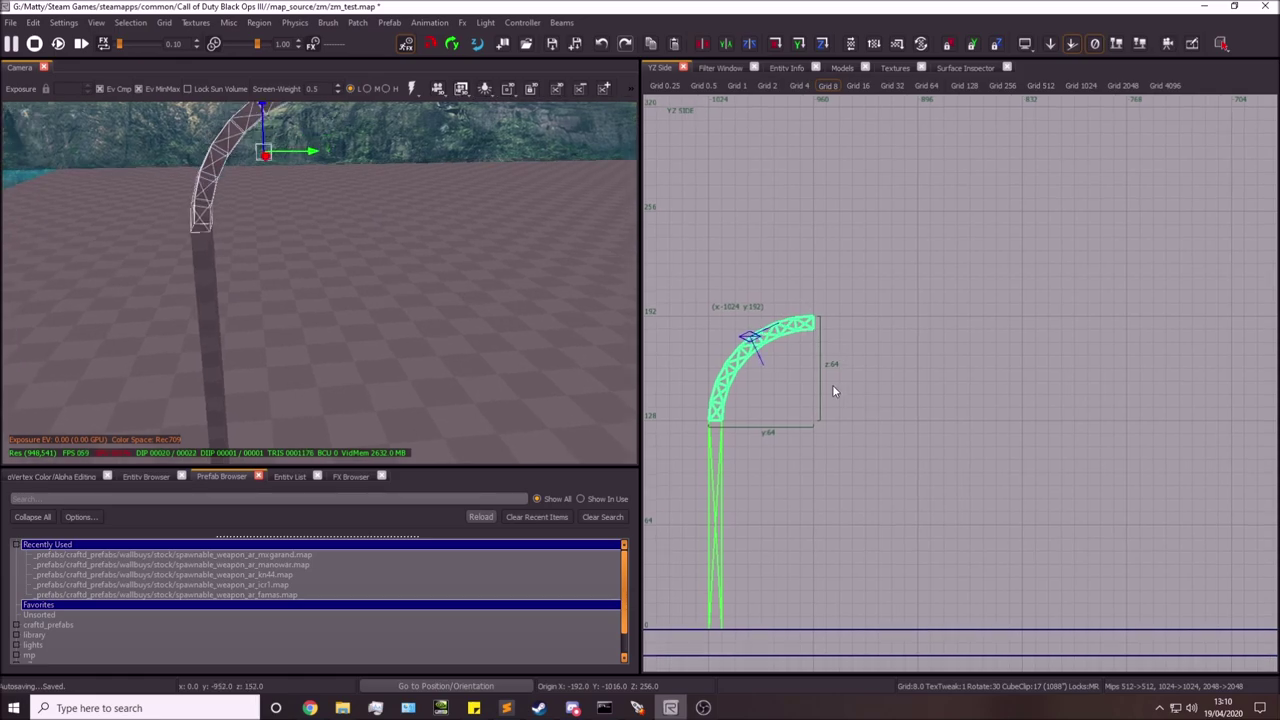
key(space)
drag(834, 341, 899, 388)
key(r)
key(Escape)
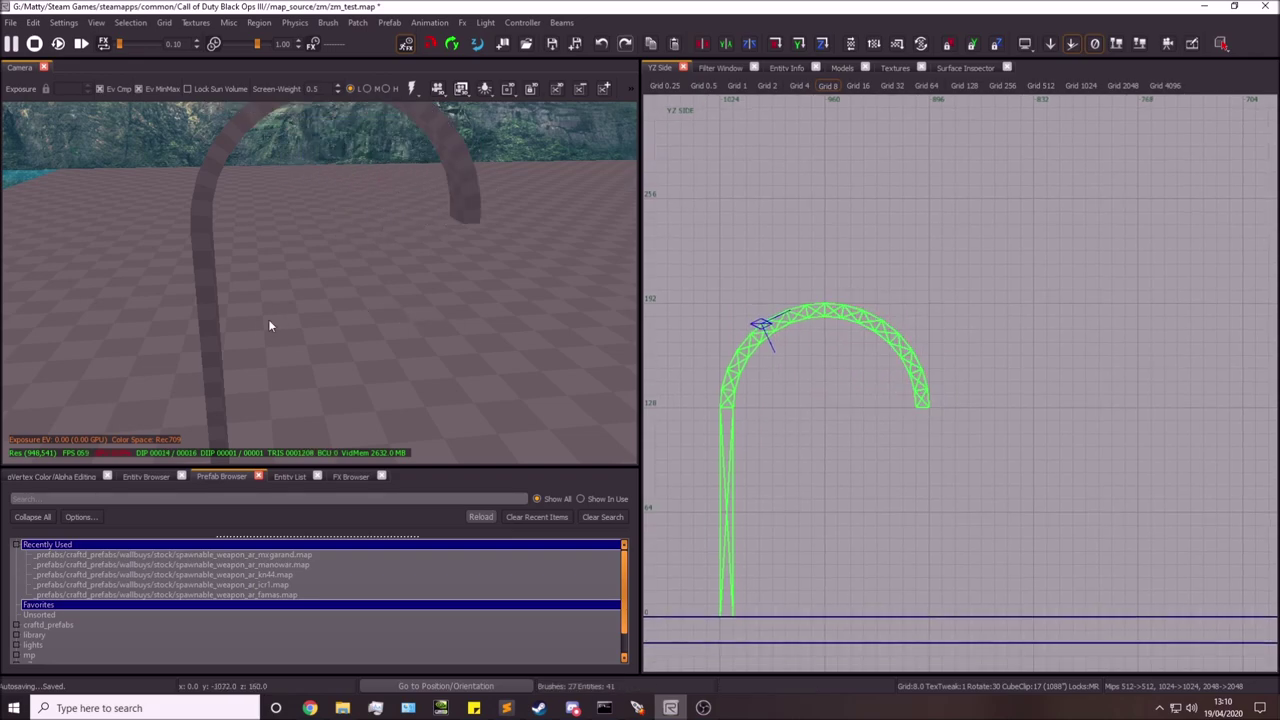
Duplicate the straight column and place the copy beneath the arch's open end, spanning y -904 to -896.
click(214, 335)
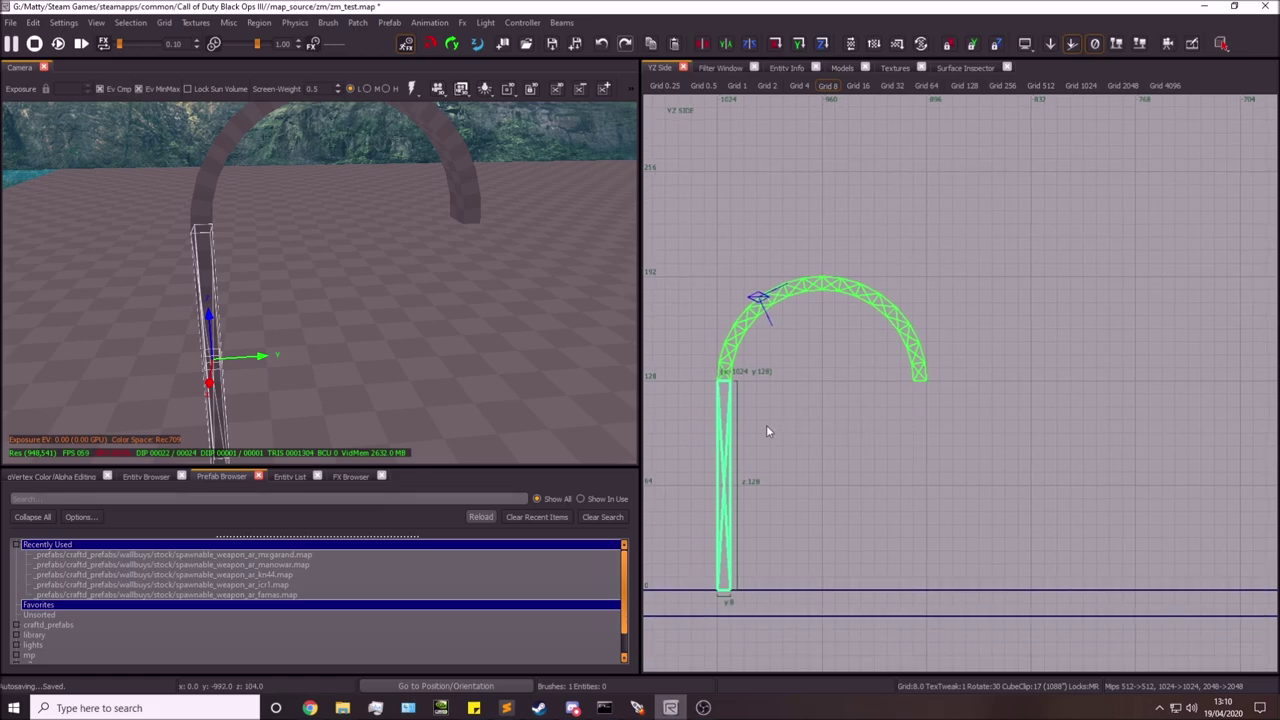
drag(723, 434, 797, 464)
key(r)
drag(738, 408, 921, 408)
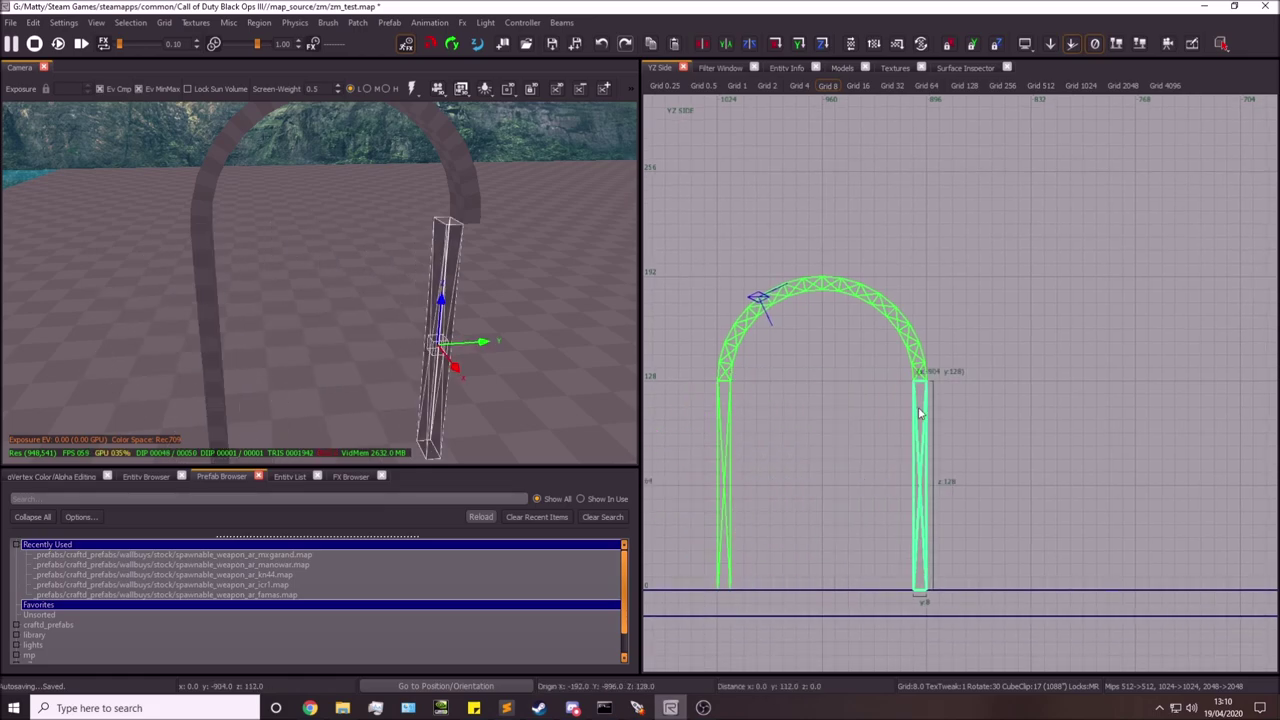
key(Escape)
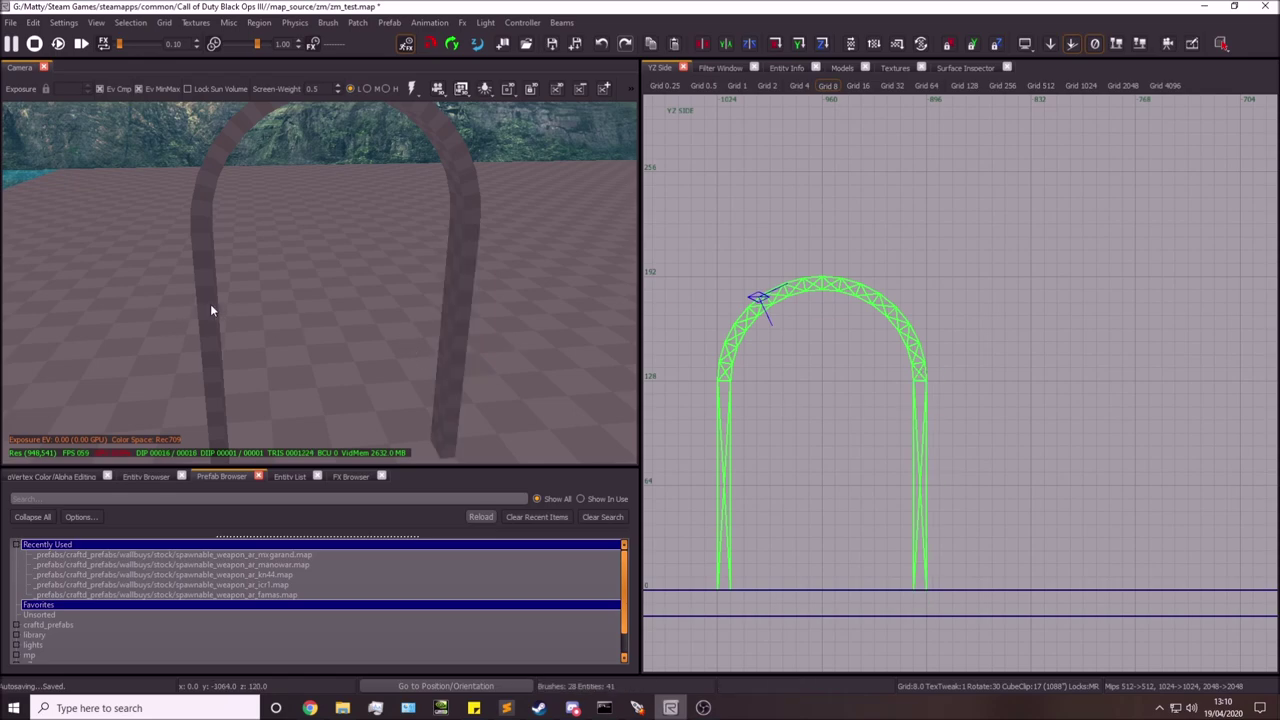
click(210, 304)
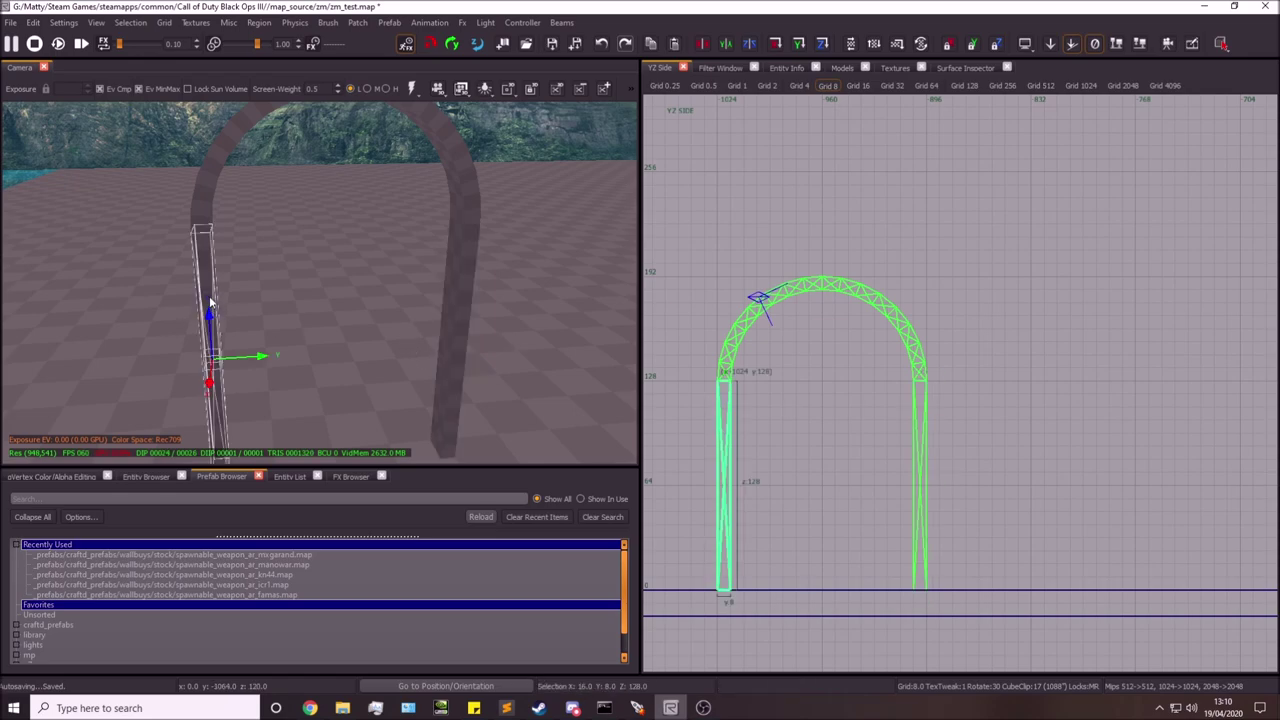
shift+click(460, 290)
key(Escape)
right_drag(458, 292, 458, 293)
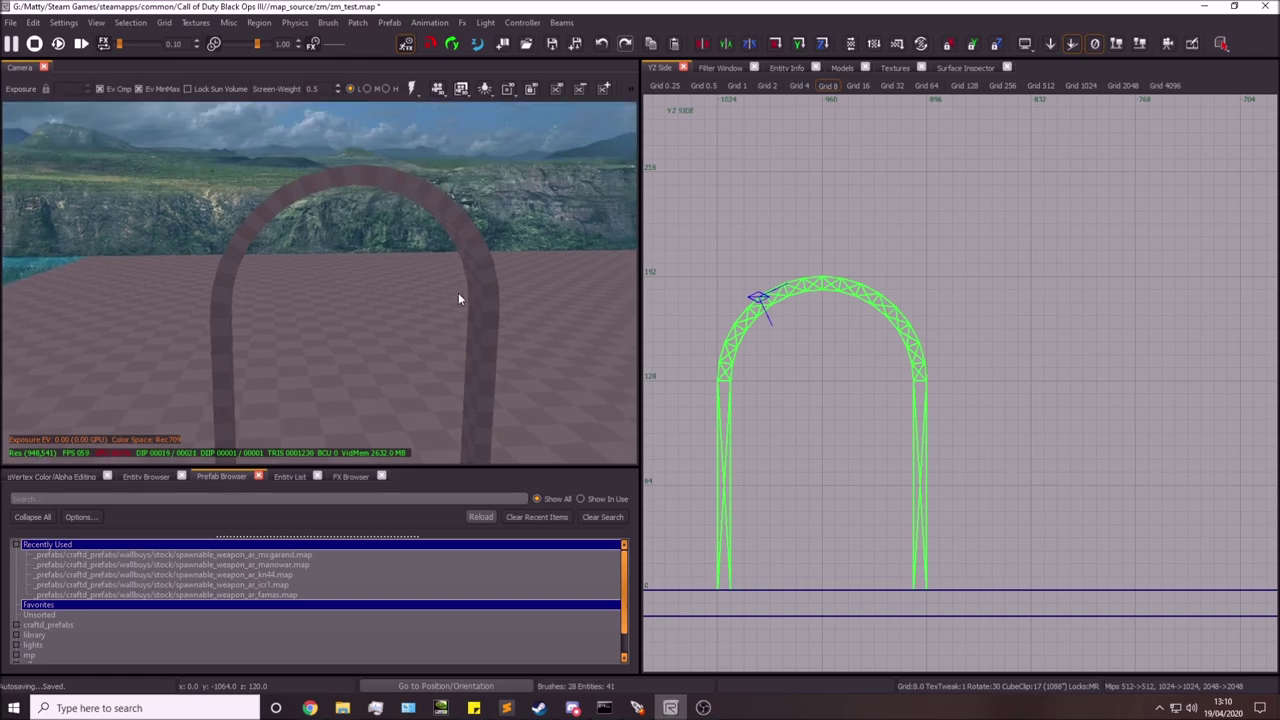
shift+click(480, 345)
shift+click(481, 295)
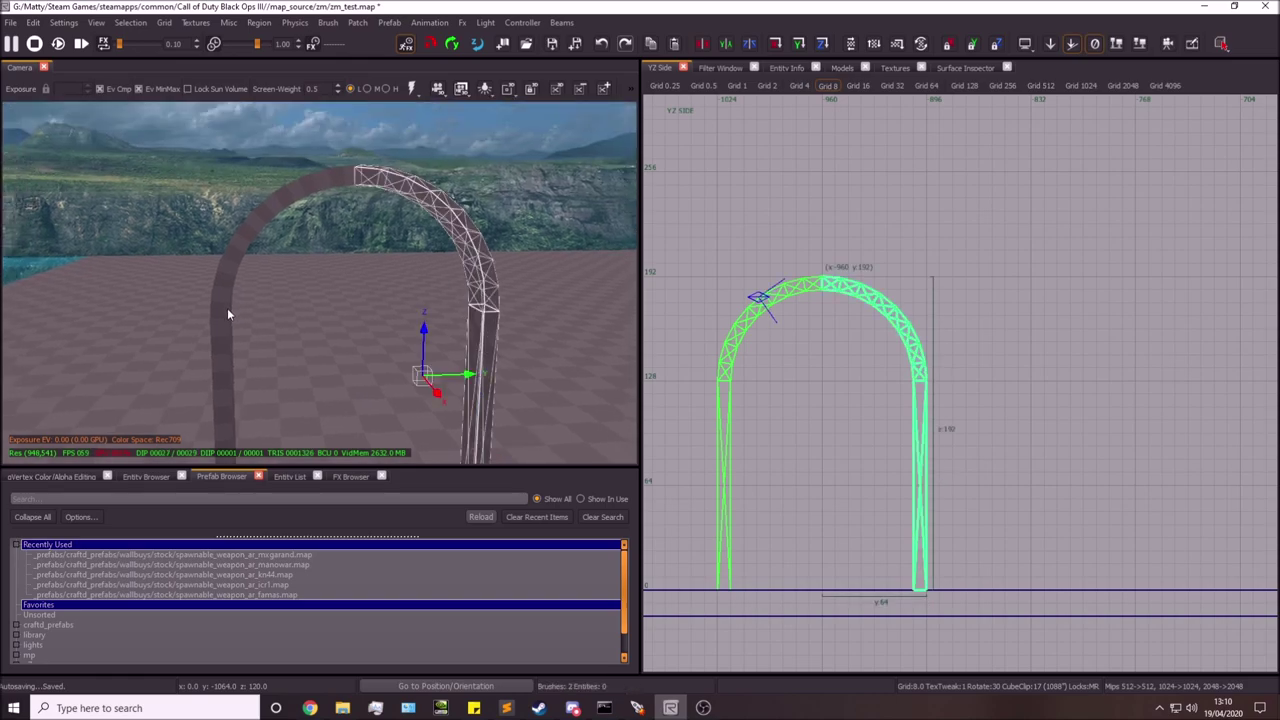
shift+click(228, 306)
shift+click(224, 335)
key(Escape)
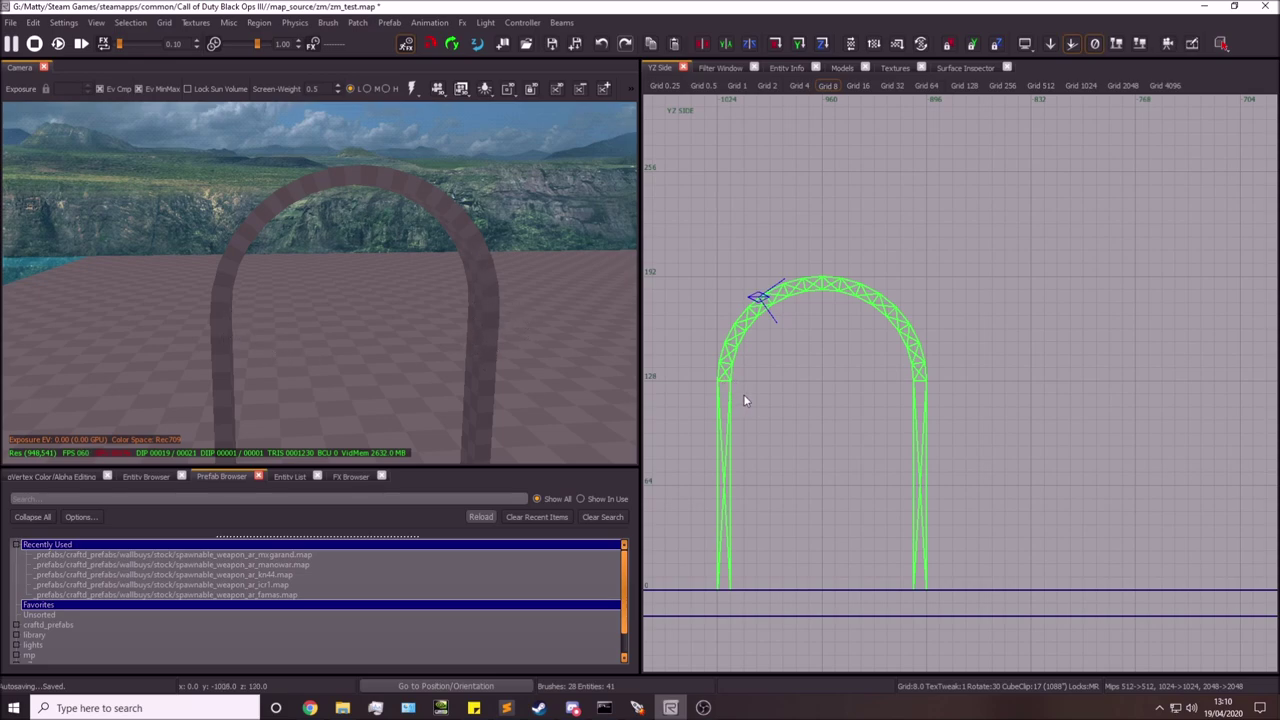
click(488, 365)
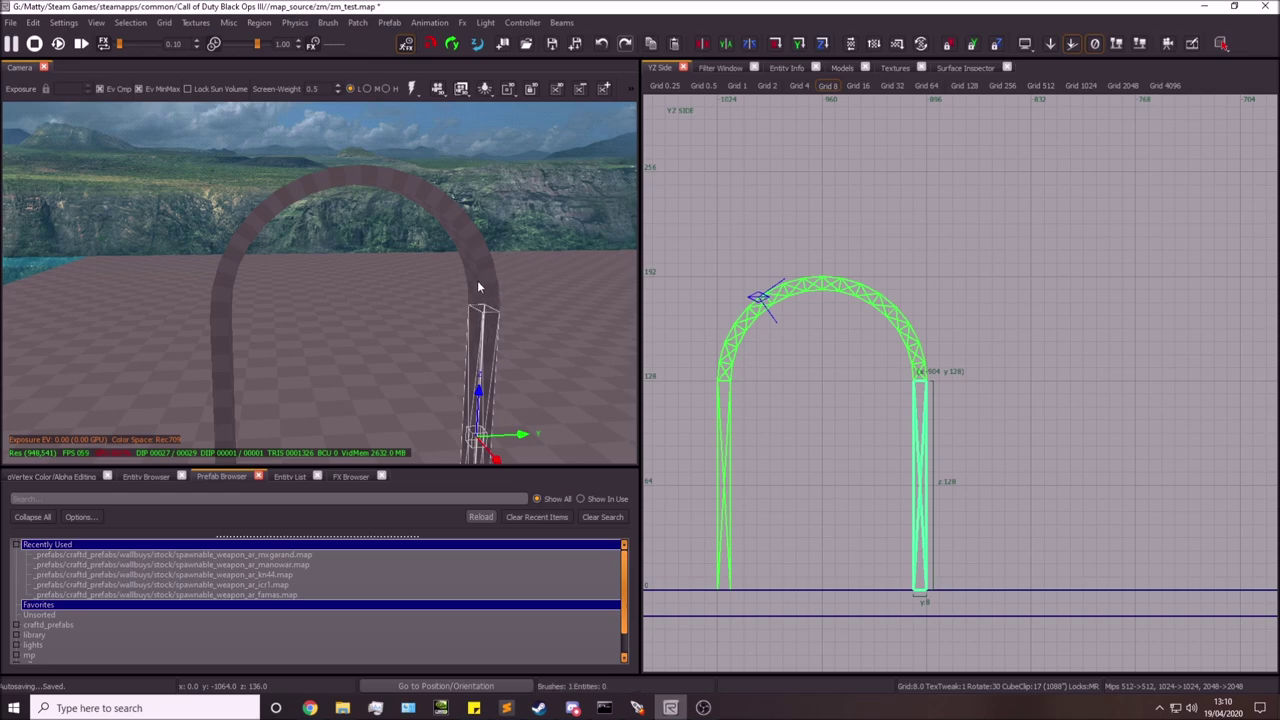
key(Escape)
shift+click(469, 251)
shift+click(330, 184)
shift+drag(219, 322, 244, 334)
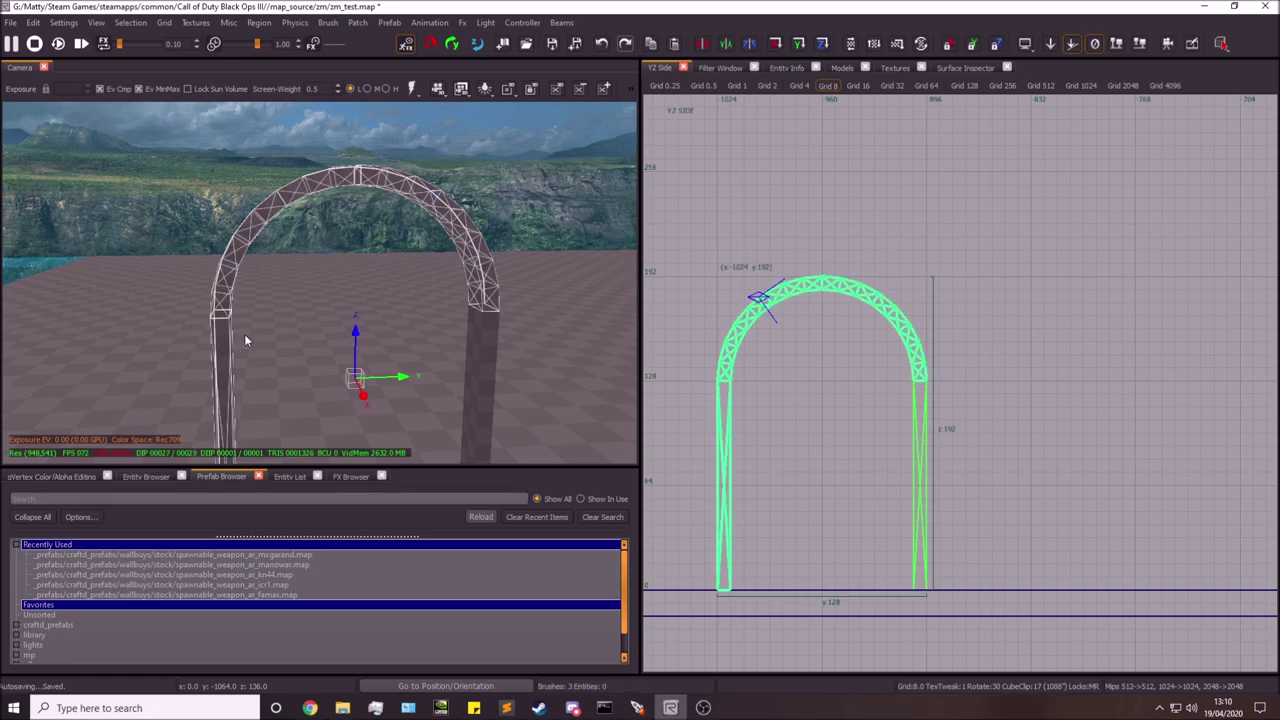
key(Escape)
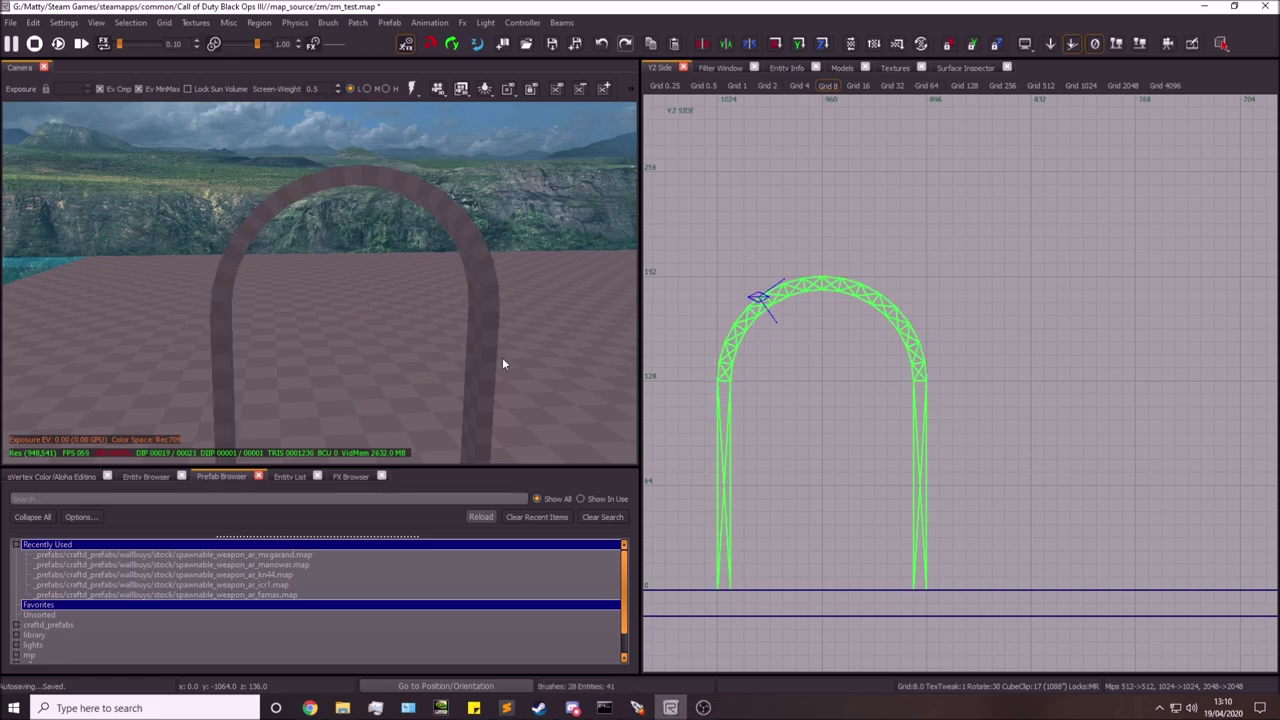
Weld both columns and both quarter-arch pieces into one continuous patch.
mouse_move(487, 385)
shift+mouse_down()
mouse_move(490, 330)
mouse_move(291, 245)
mouse_move(226, 286)
mouse_move(226, 372)
shift+mouse_up()
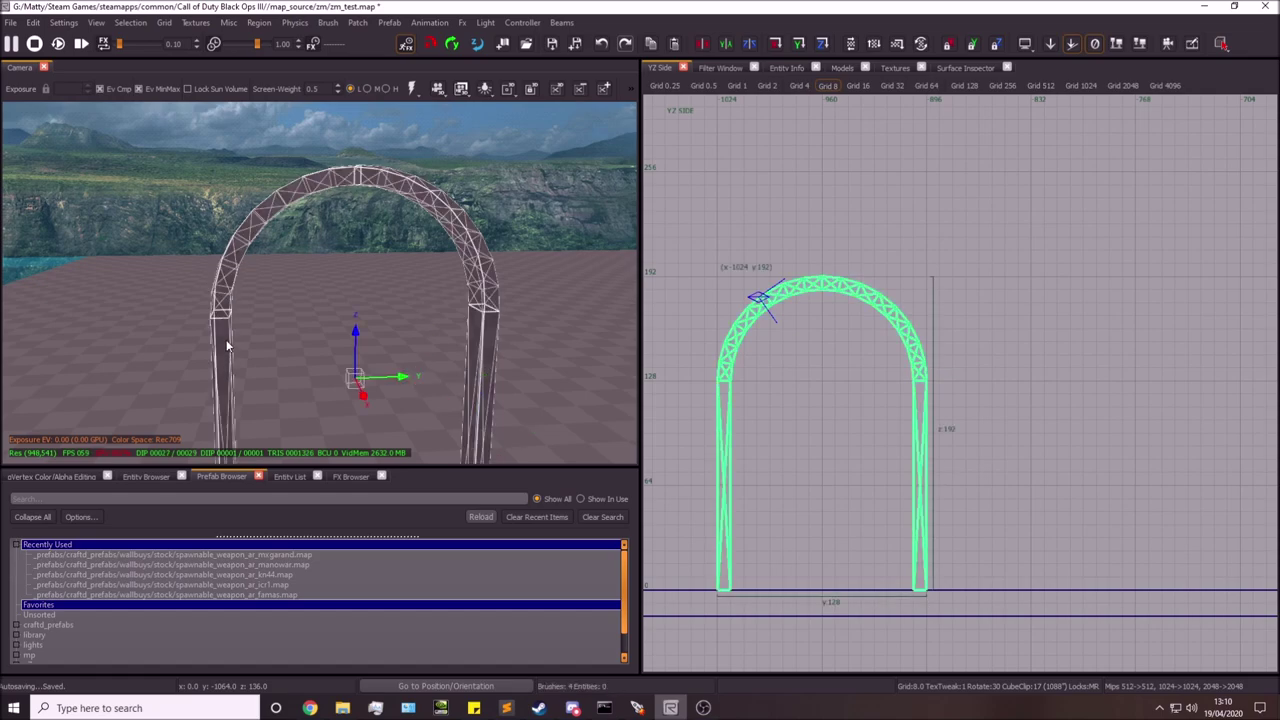
key(ctrl+u)
key(Escape)
Search all textures for "brick" and apply btr_brick_white_01 to the welded archway.
shift+click(494, 324)
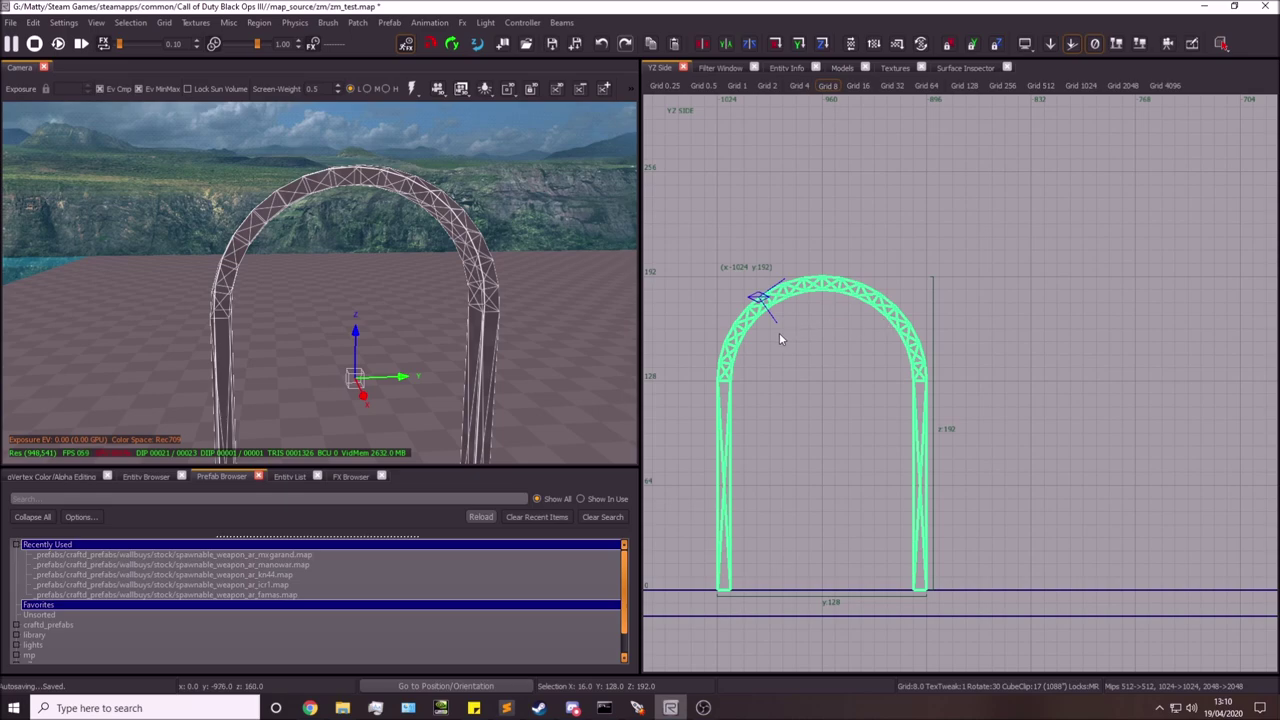
right_drag(361, 273, 335, 294)
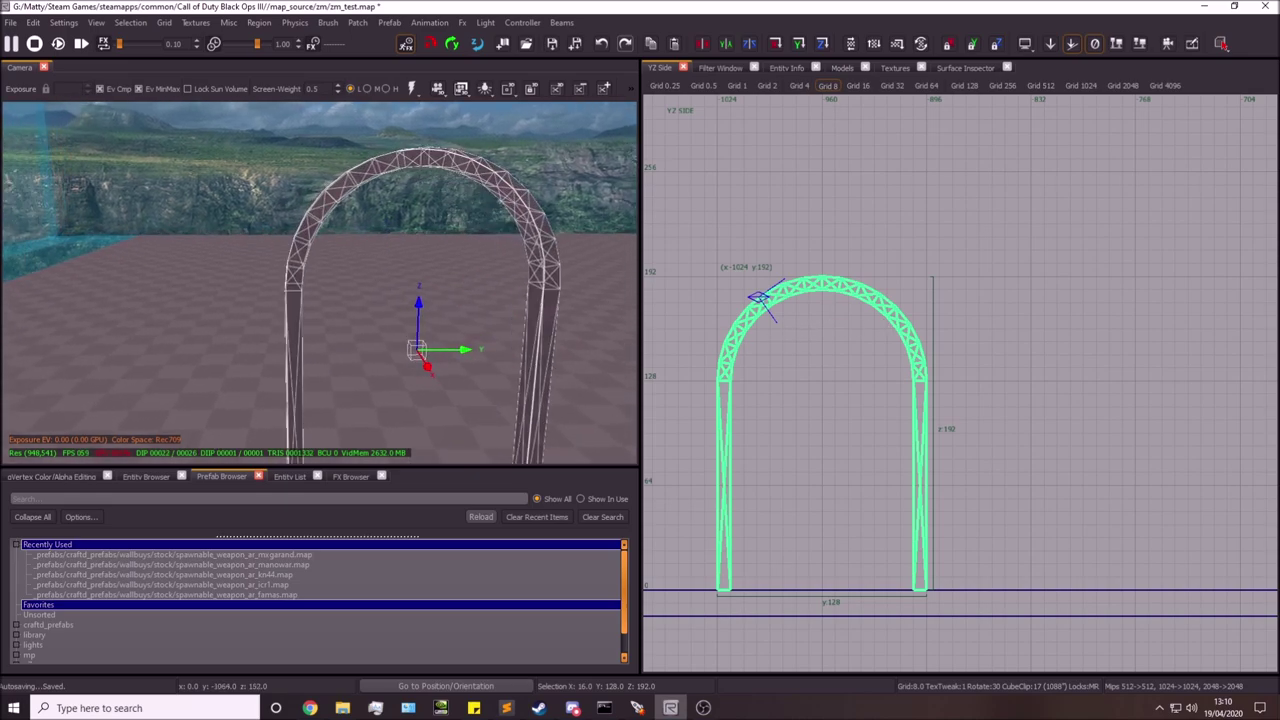
right_drag(300, 255, 403, 255)
drag(840, 290, 837, 284)
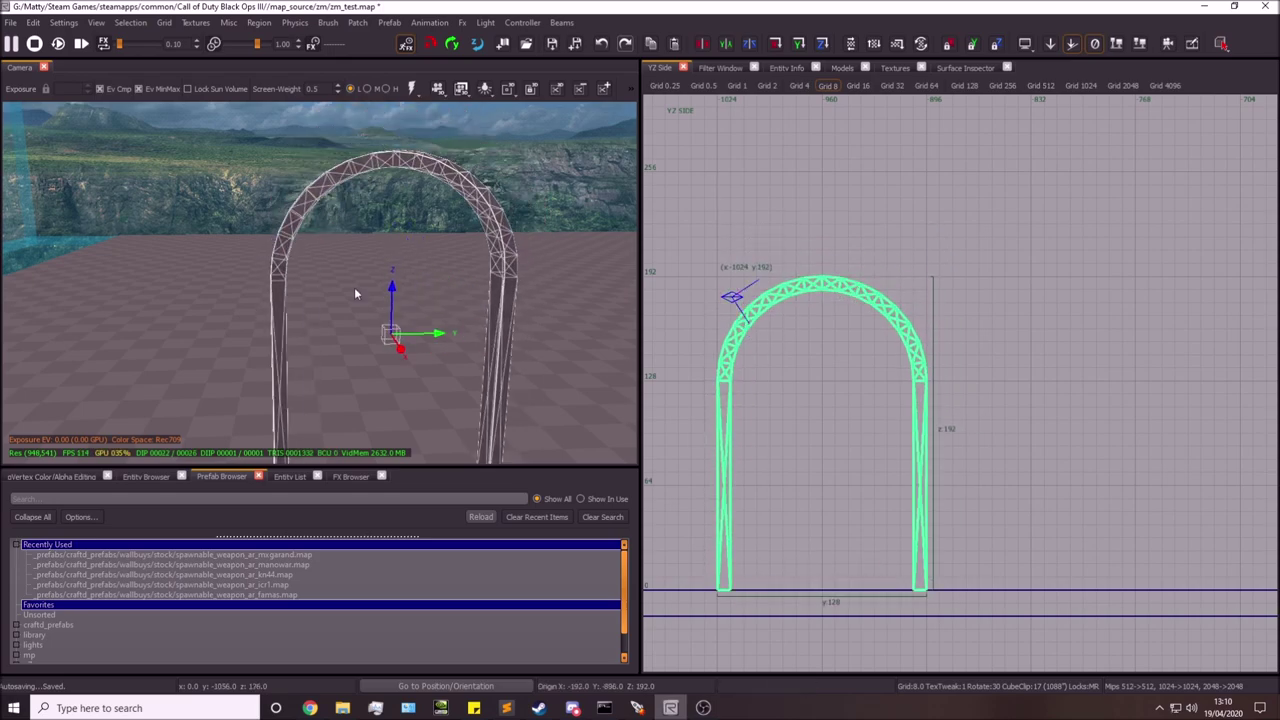
right_drag(354, 287, 390, 271)
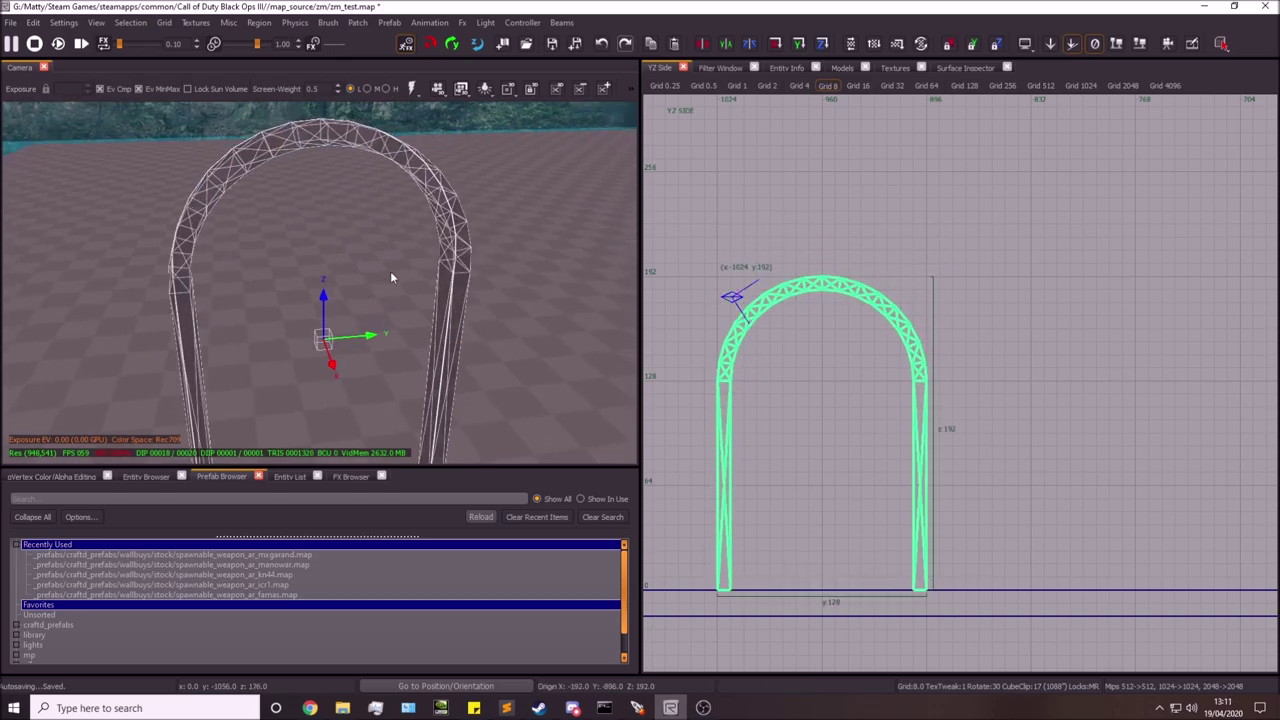
click(895, 67)
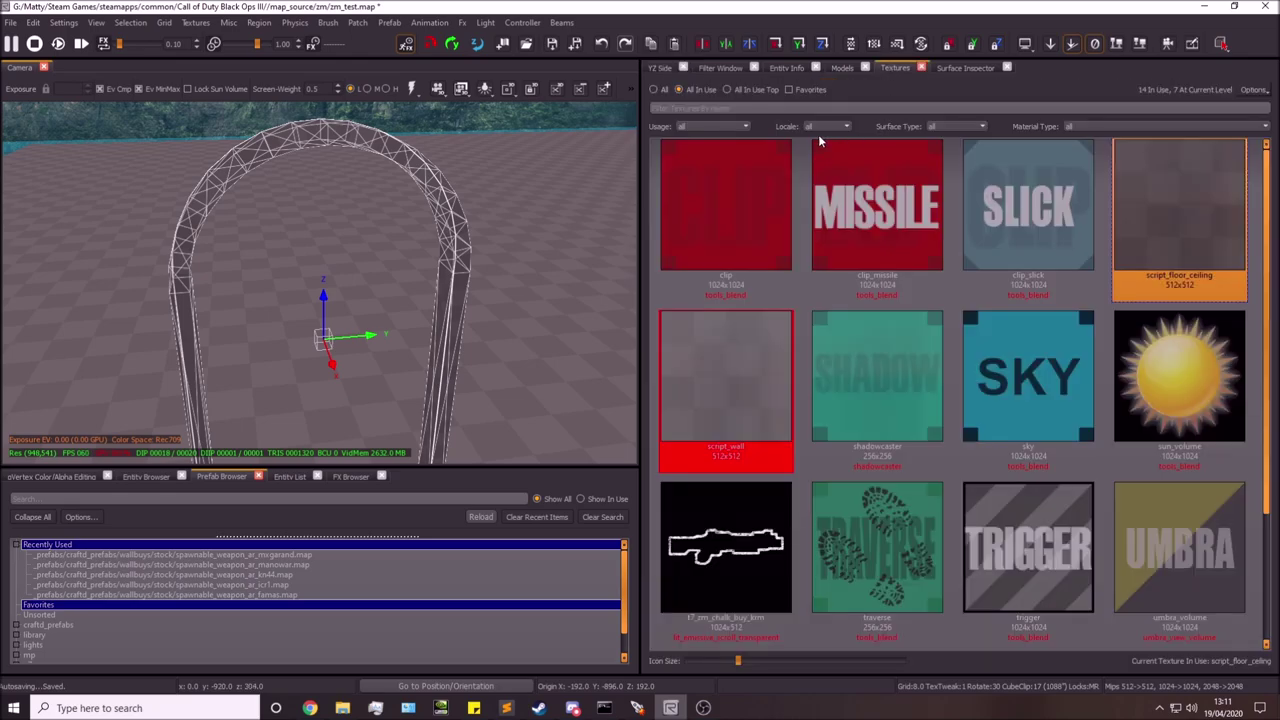
click(773, 106)
text(brick)
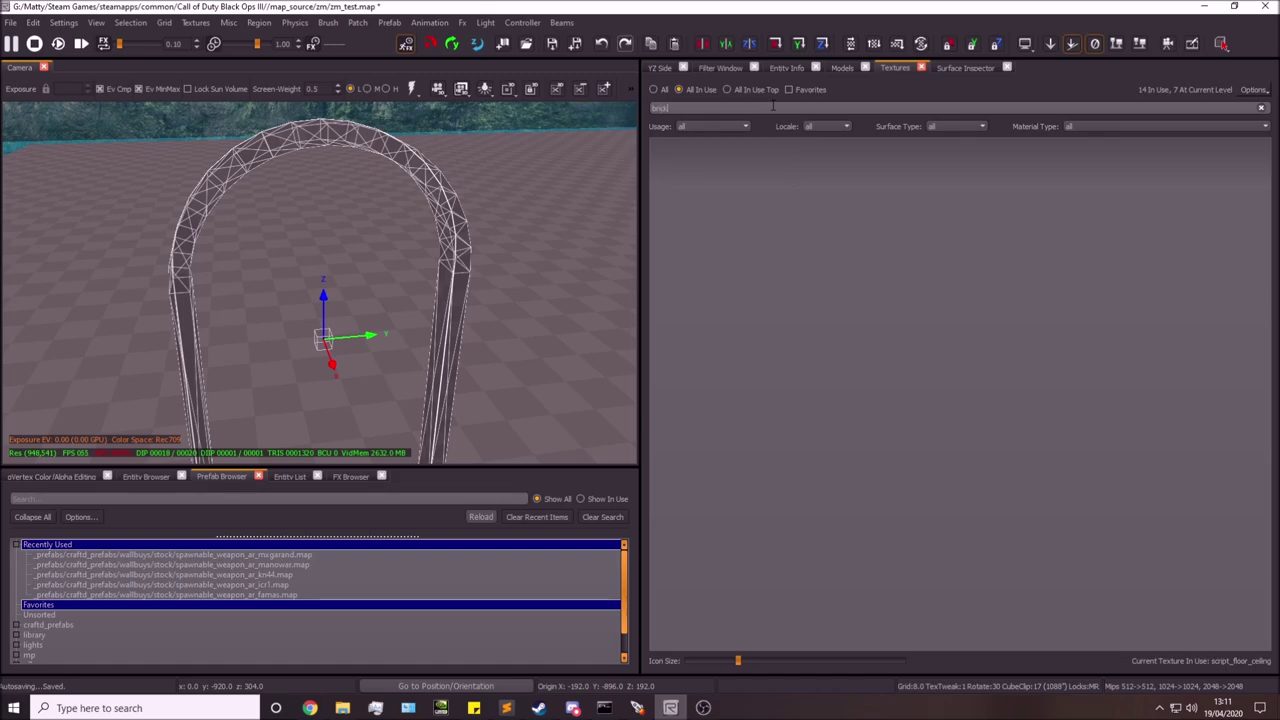
click(655, 90)
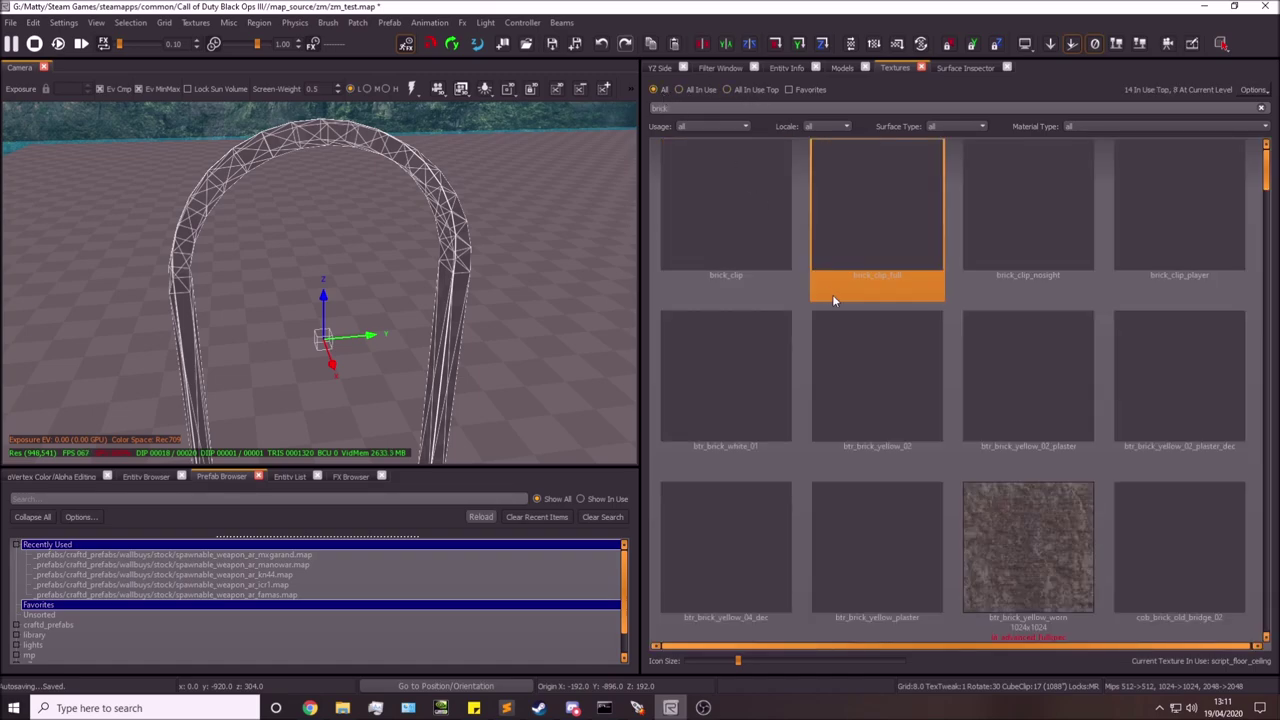
click(767, 394)
key(Escape)
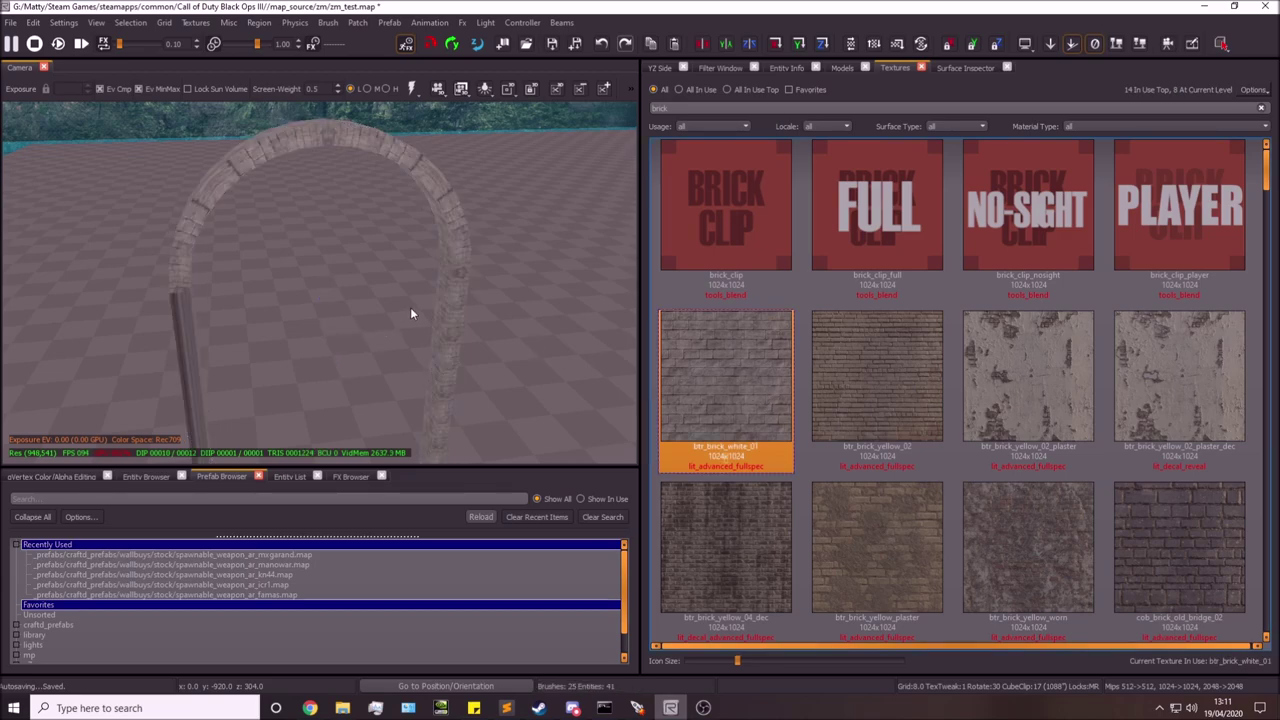
Apply Natural patch texturing to the archway to fix the stretched brick on its columns.
mouse_move(411, 307)
right_down()
mouse_move(411, 262)
mouse_move(346, 246)
mouse_move(364, 251)
mouse_move(368, 235)
mouse_move(424, 260)
mouse_move(399, 314)
right_up()
right_drag(415, 241, 423, 263)
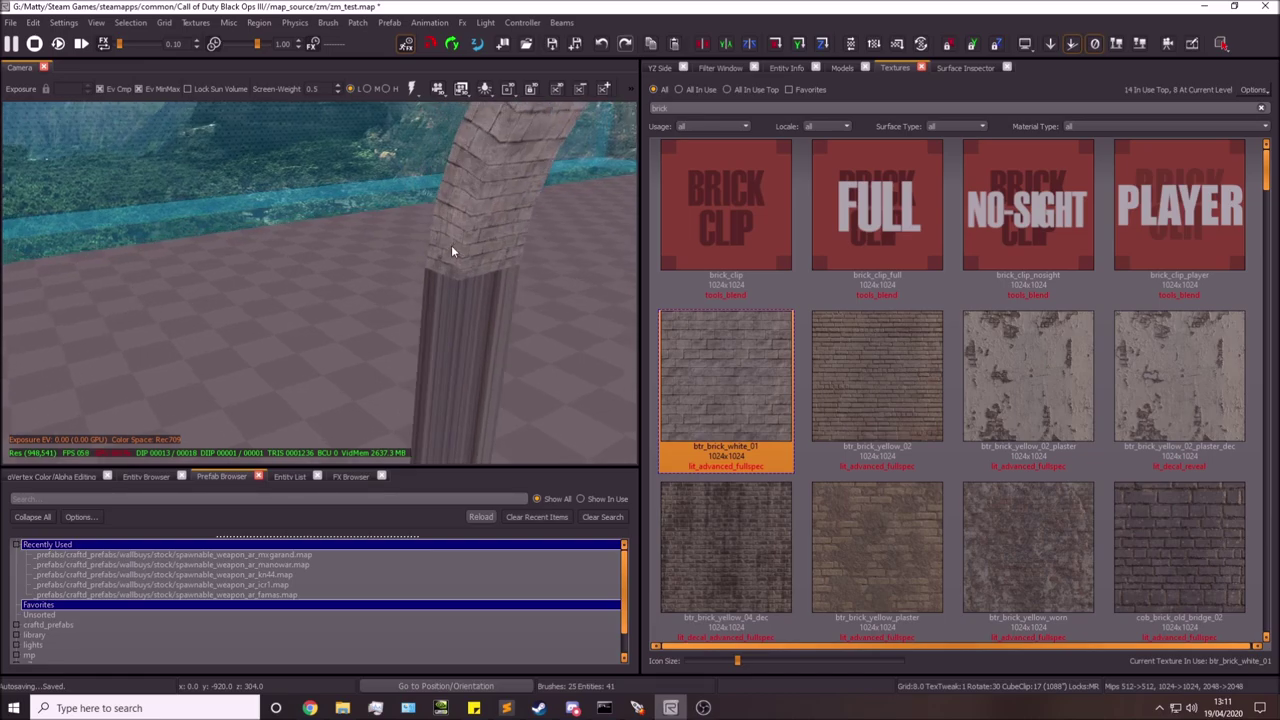
shift+click(451, 245)
click(955, 67)
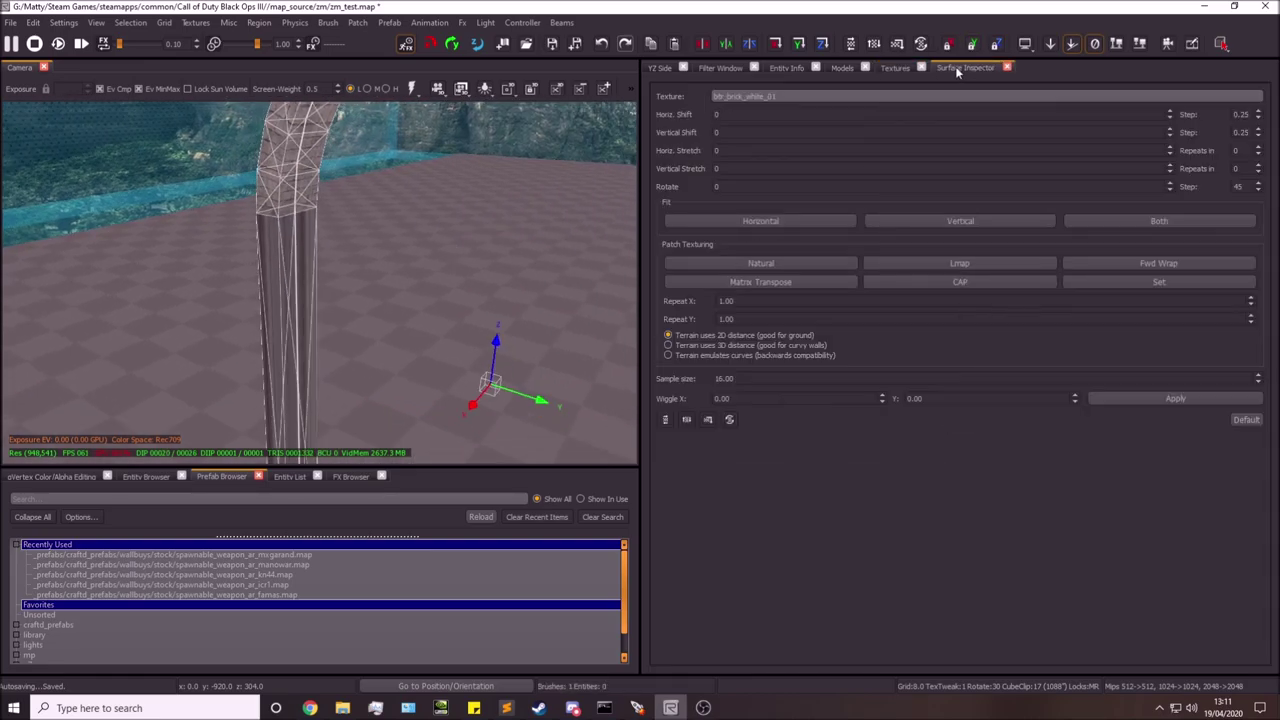
click(785, 264)
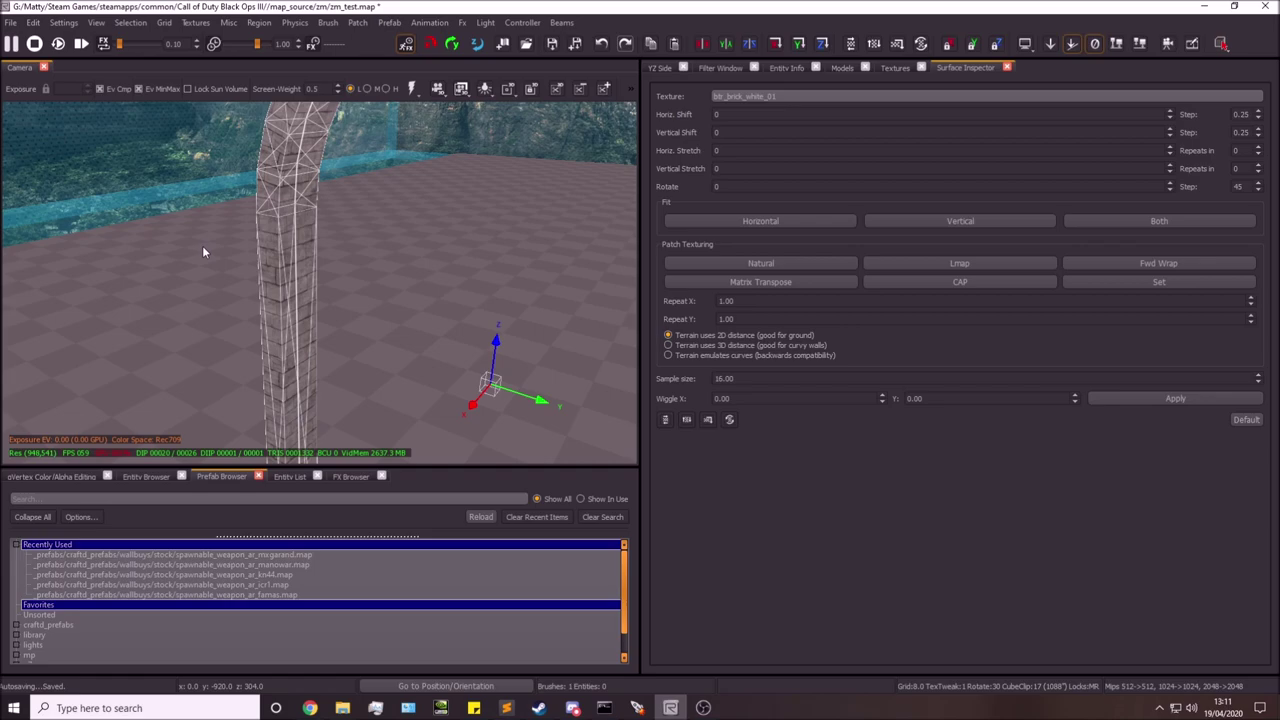
key(Escape)
Try Lmap patch texturing on the archway and restore Natural texturing.
mouse_move(202, 245)
right_down()
mouse_move(310, 230)
mouse_move(398, 183)
mouse_move(372, 238)
right_up()
shift+click(398, 182)
click(926, 263)
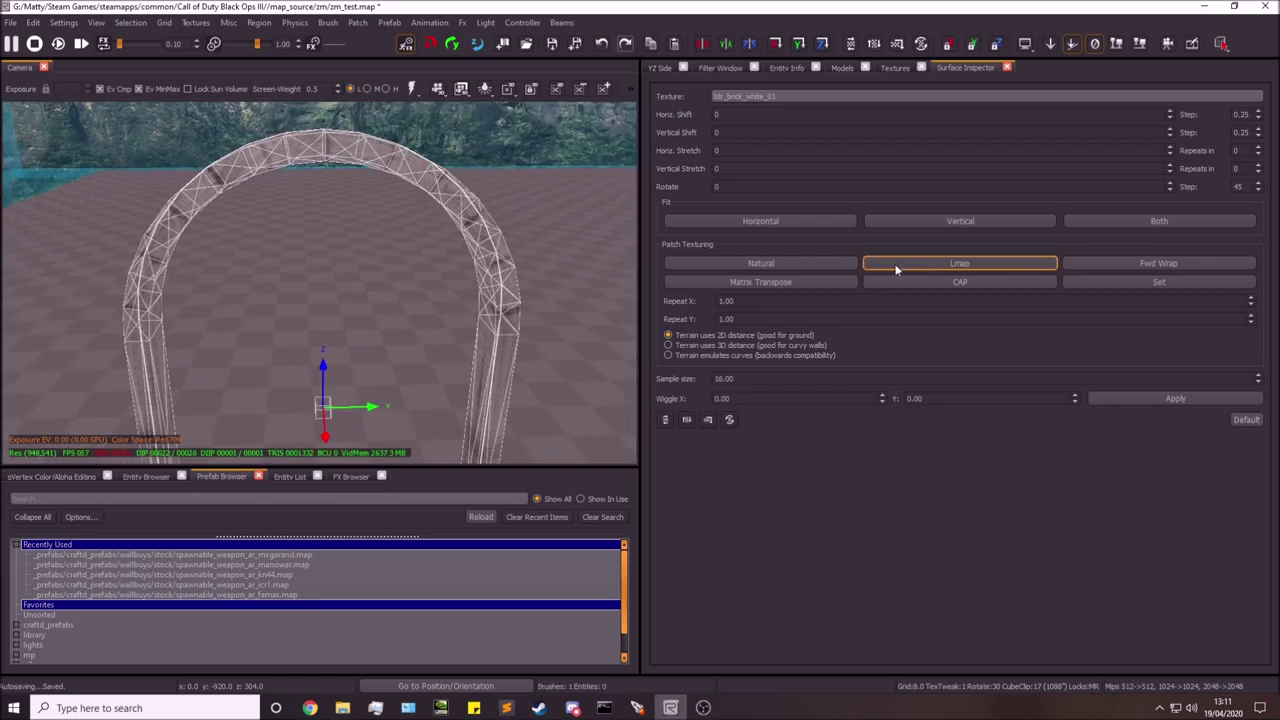
click(772, 264)
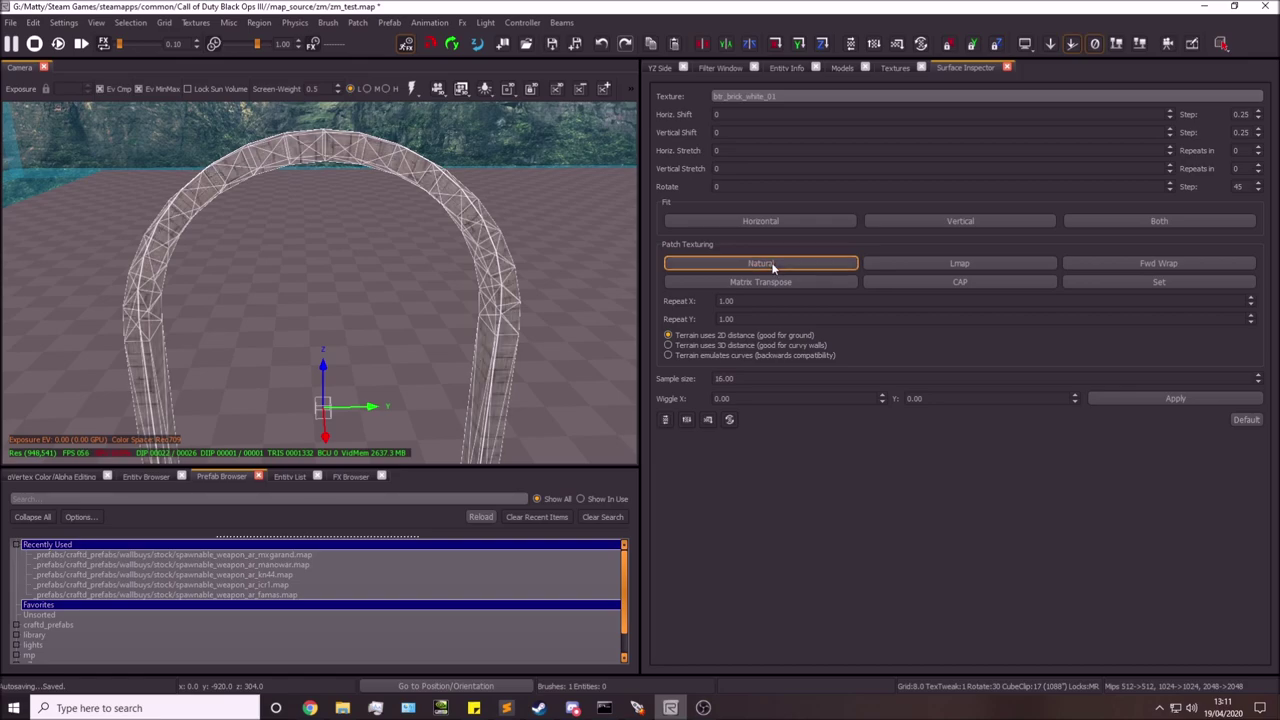
key(Escape)
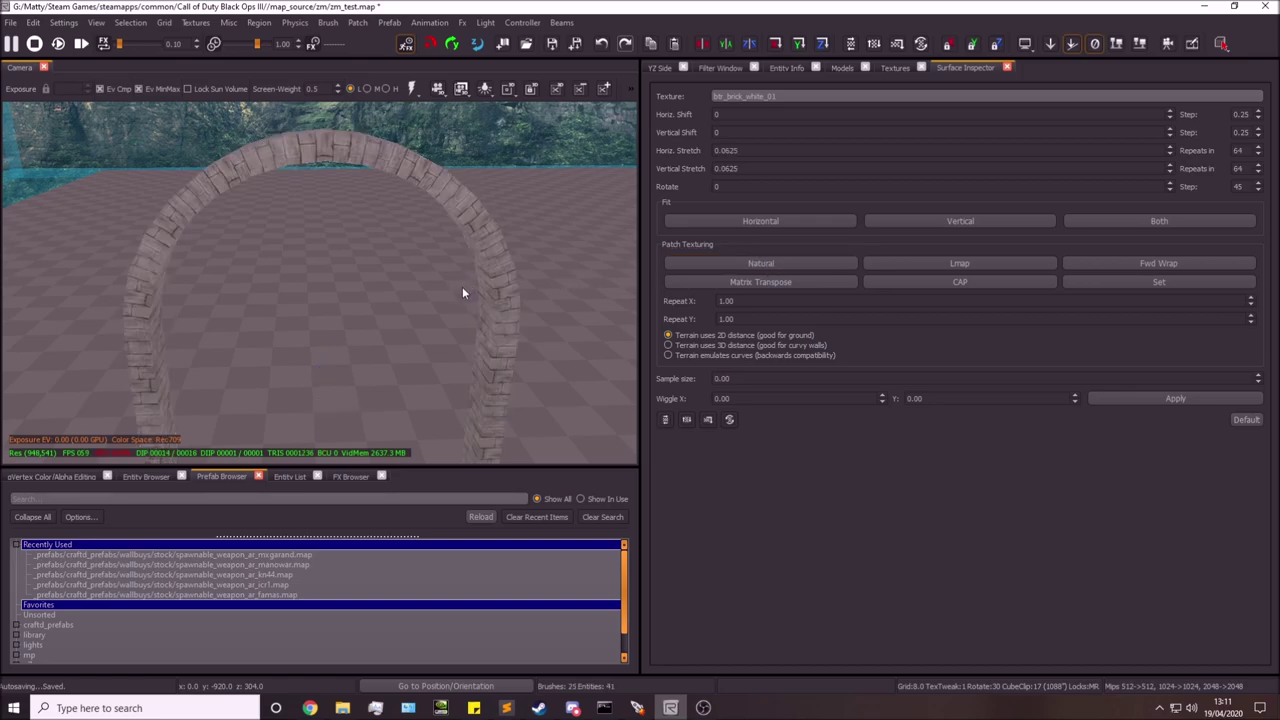
Reapply Natural patch texturing to the whole archway and inspect the brick pattern from below.
mouse_move(462, 288)
right_down()
mouse_move(462, 316)
mouse_move(462, 287)
right_up()
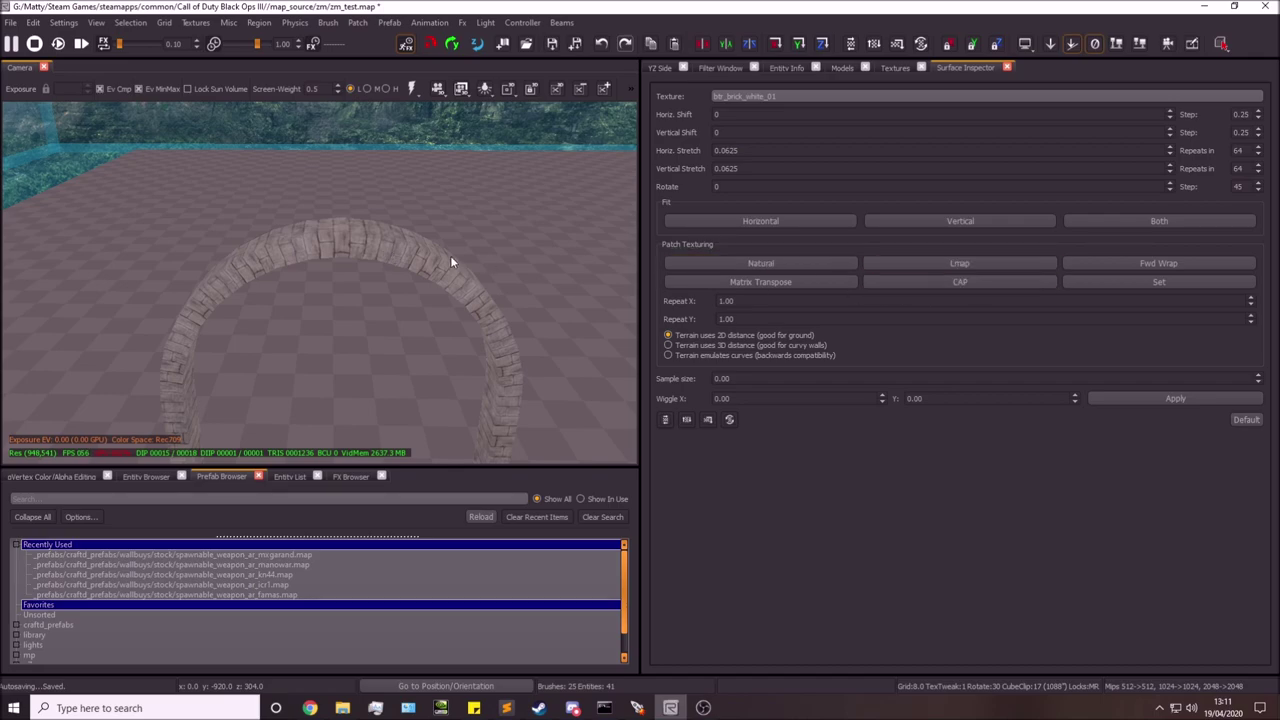
right_drag(451, 258, 428, 257)
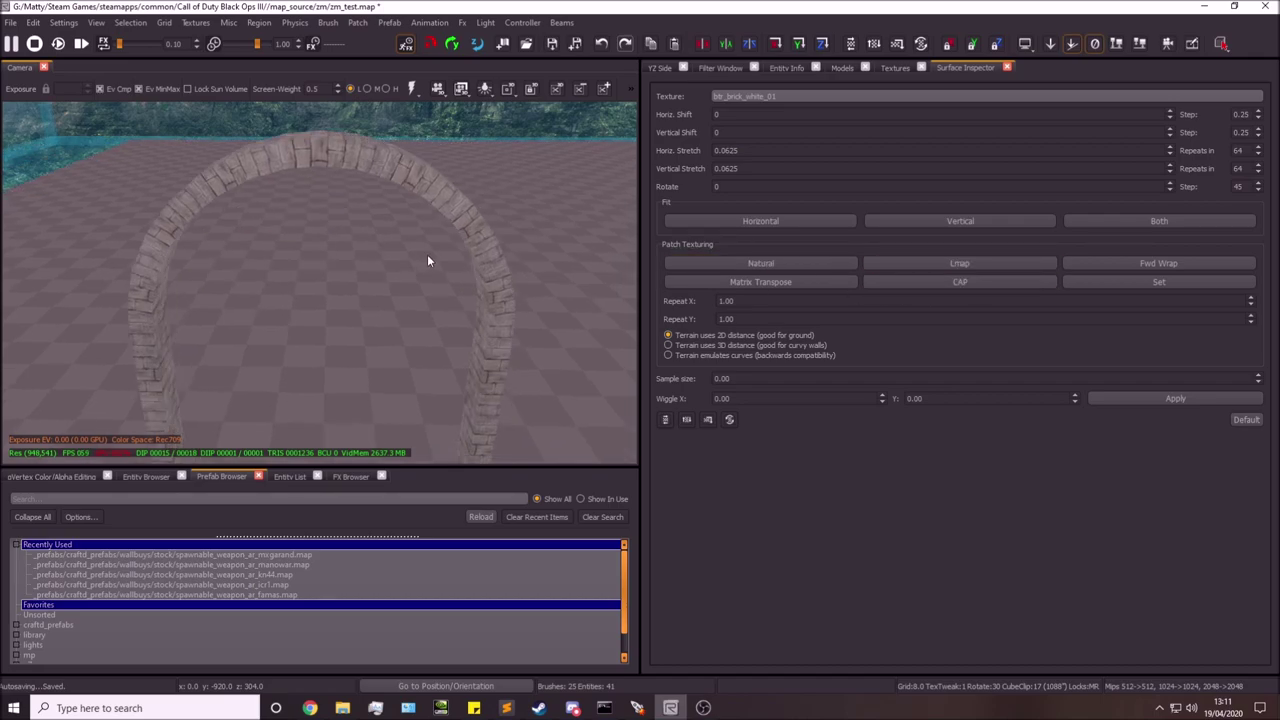
shift+click(460, 217)
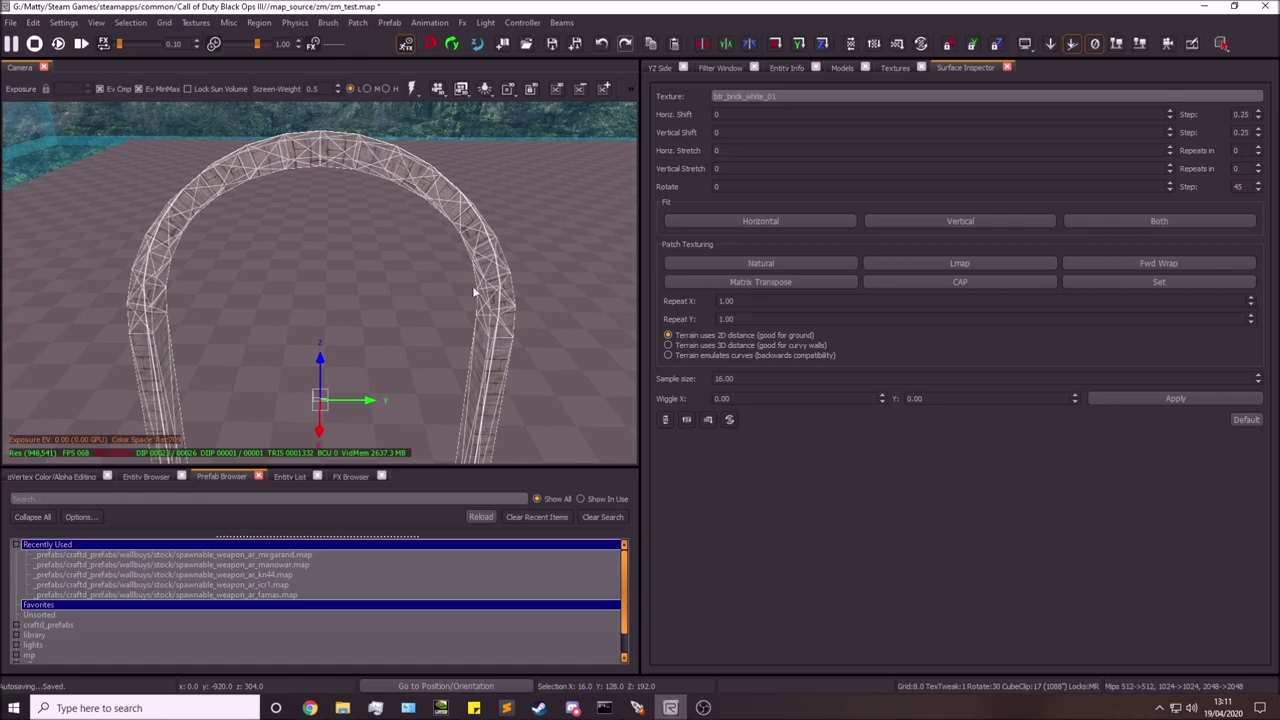
click(767, 269)
right_drag(230, 234, 304, 192)
key(Escape)
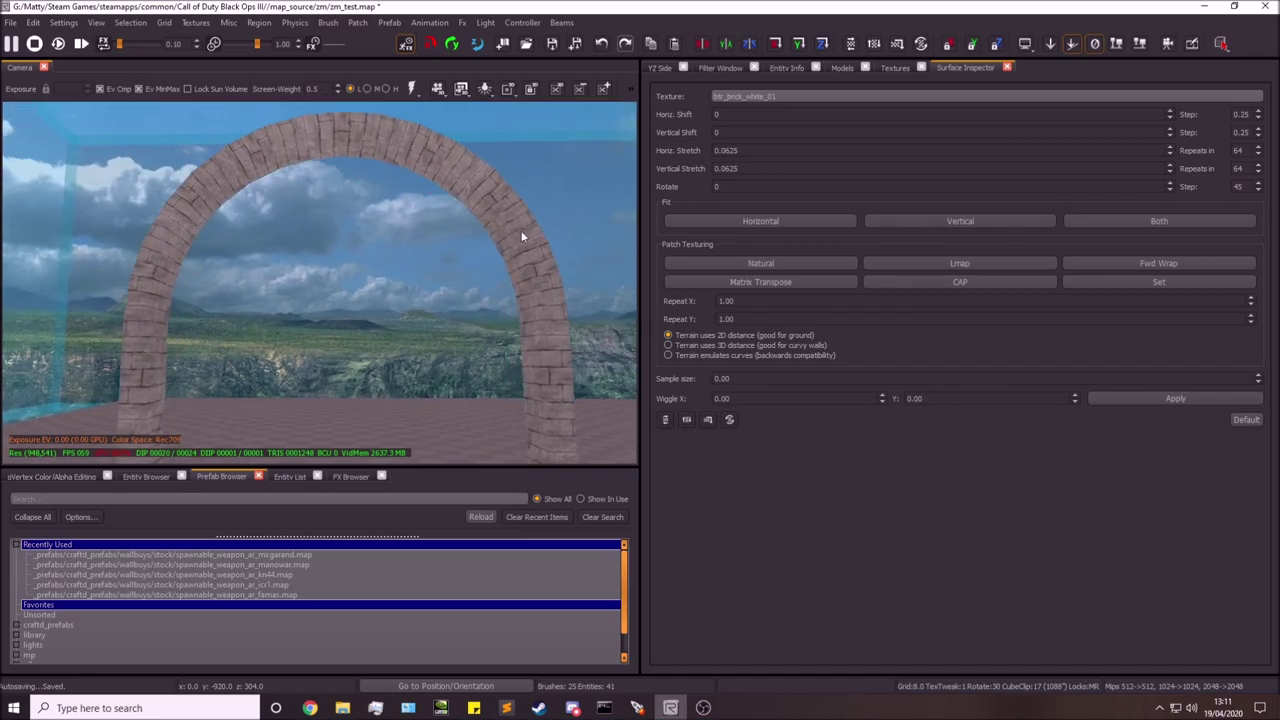
click(521, 236)
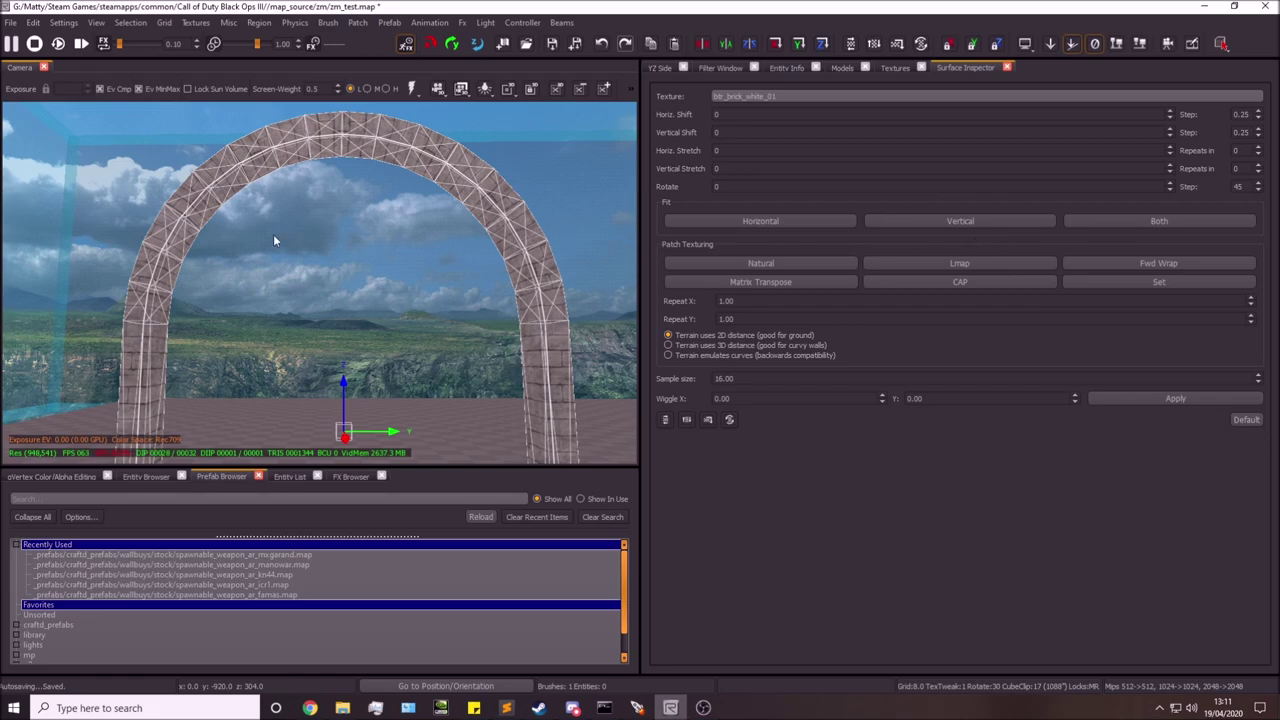
right_drag(274, 240, 337, 206)
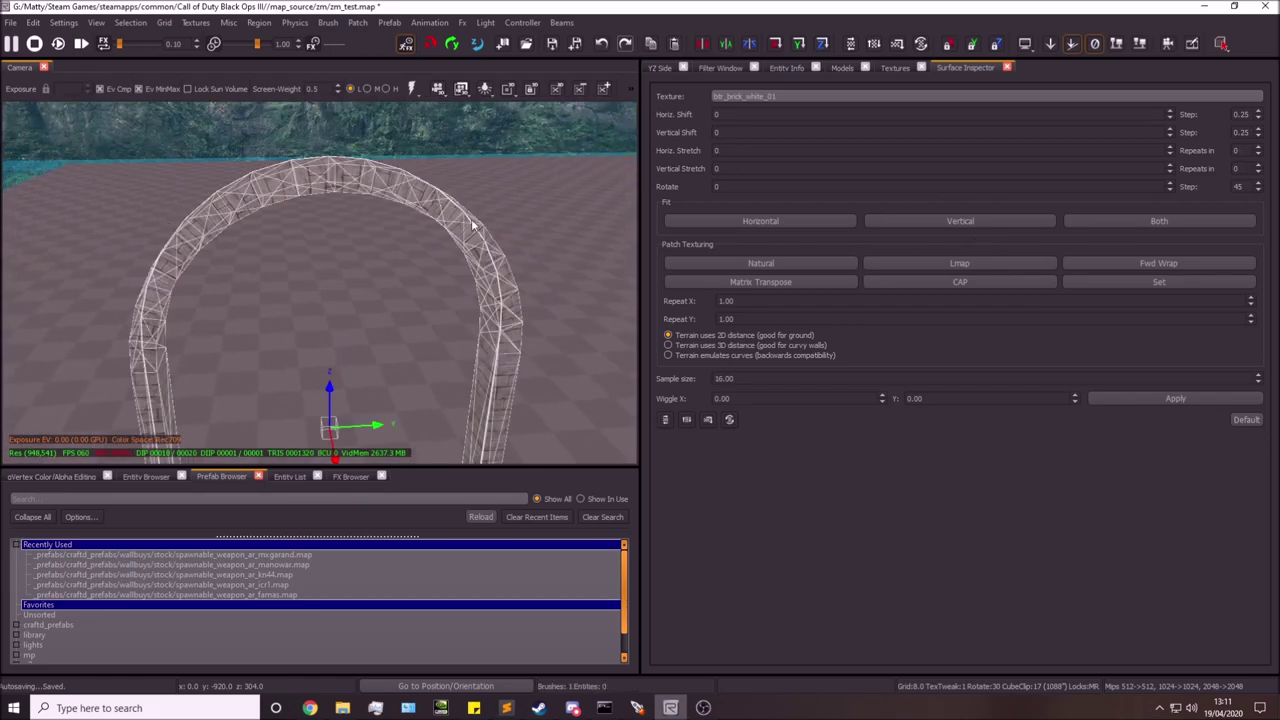
key(Escape)
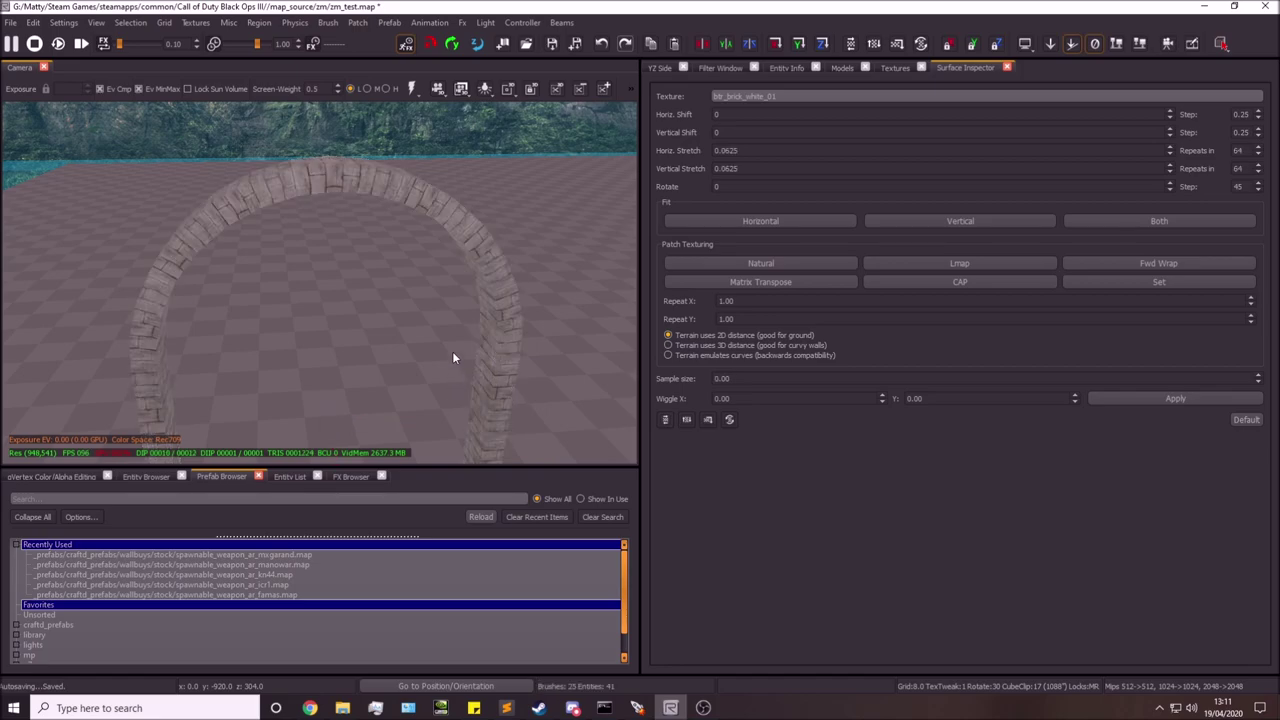
right_drag(443, 300, 441, 312)
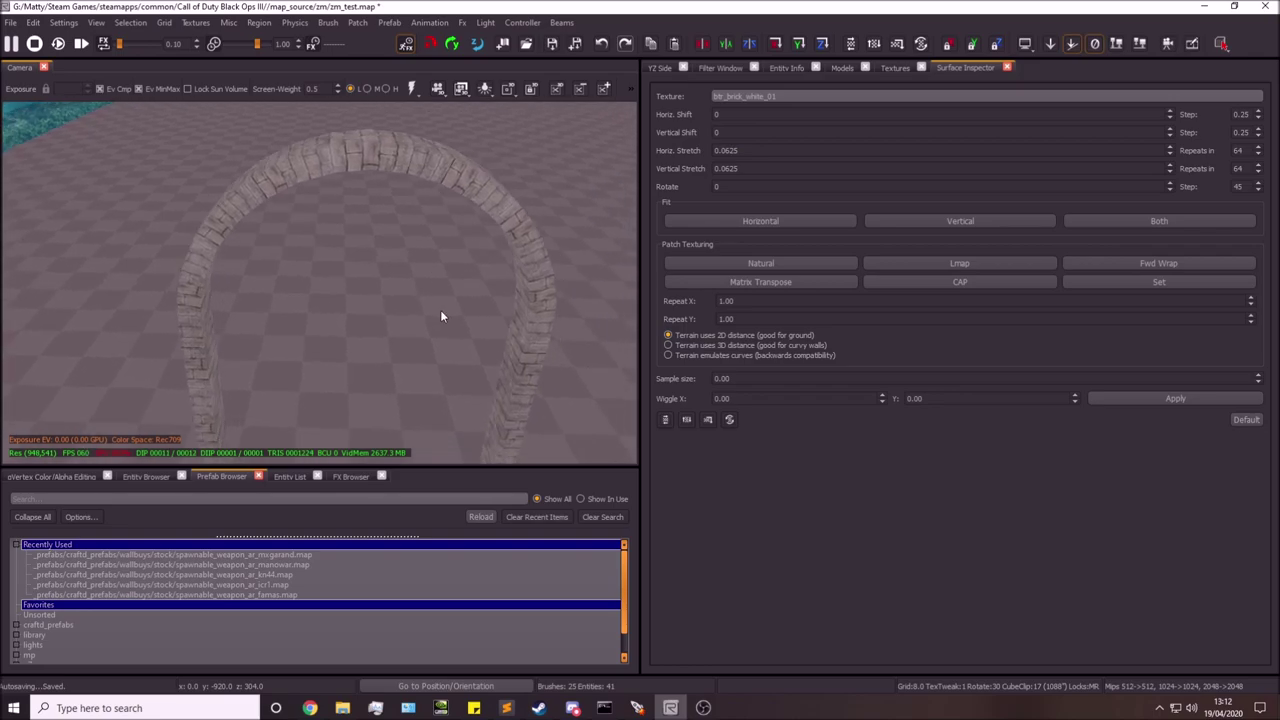
Increase the archway patch's subdivision by one level to smooth its curve.
shift+click(523, 274)
right_drag(523, 274, 520, 262)
right_drag(480, 300, 515, 280)
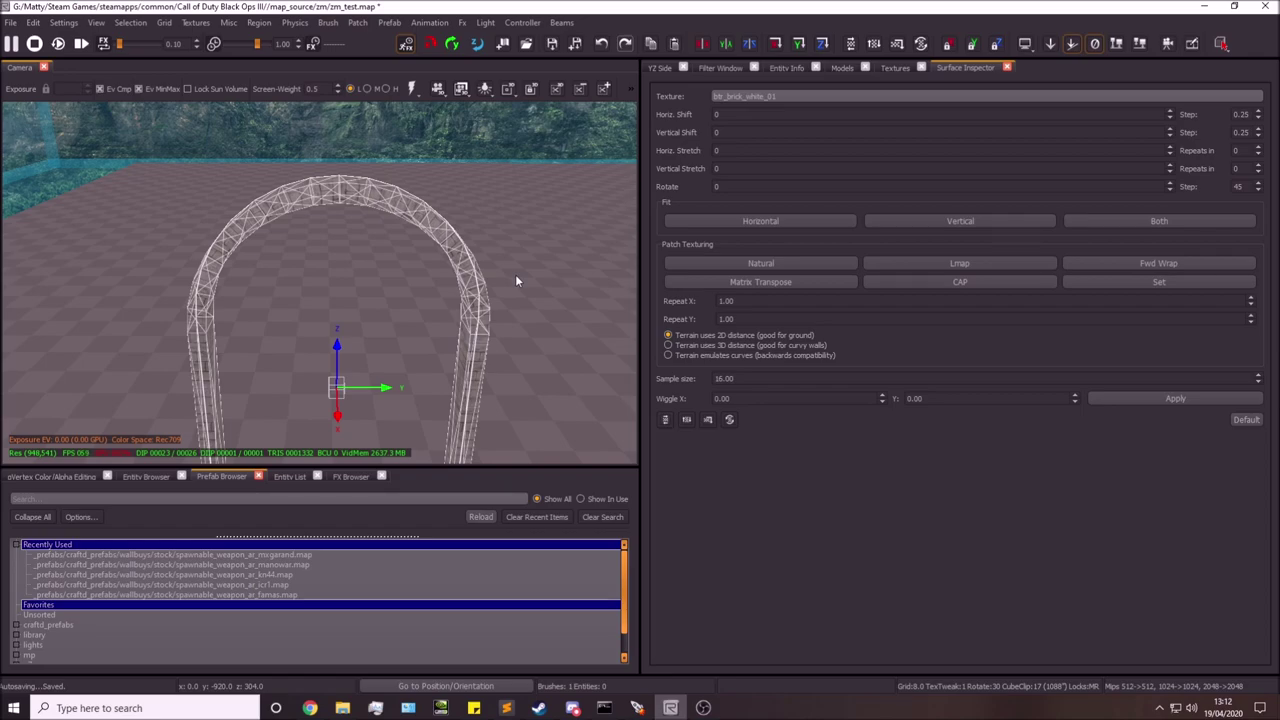
key(bracketright)
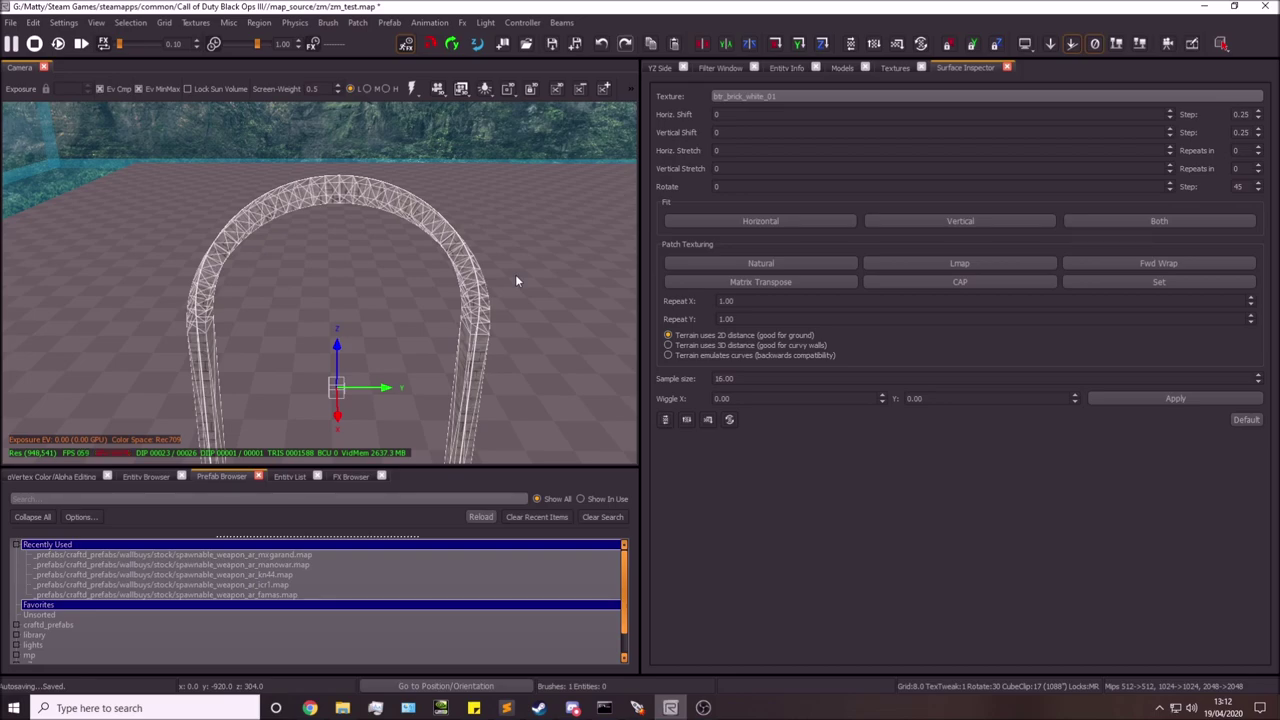
Lower the archway patch's subdivision by two levels, raise it back by one, and deselect the patch.
key(shift+minus)
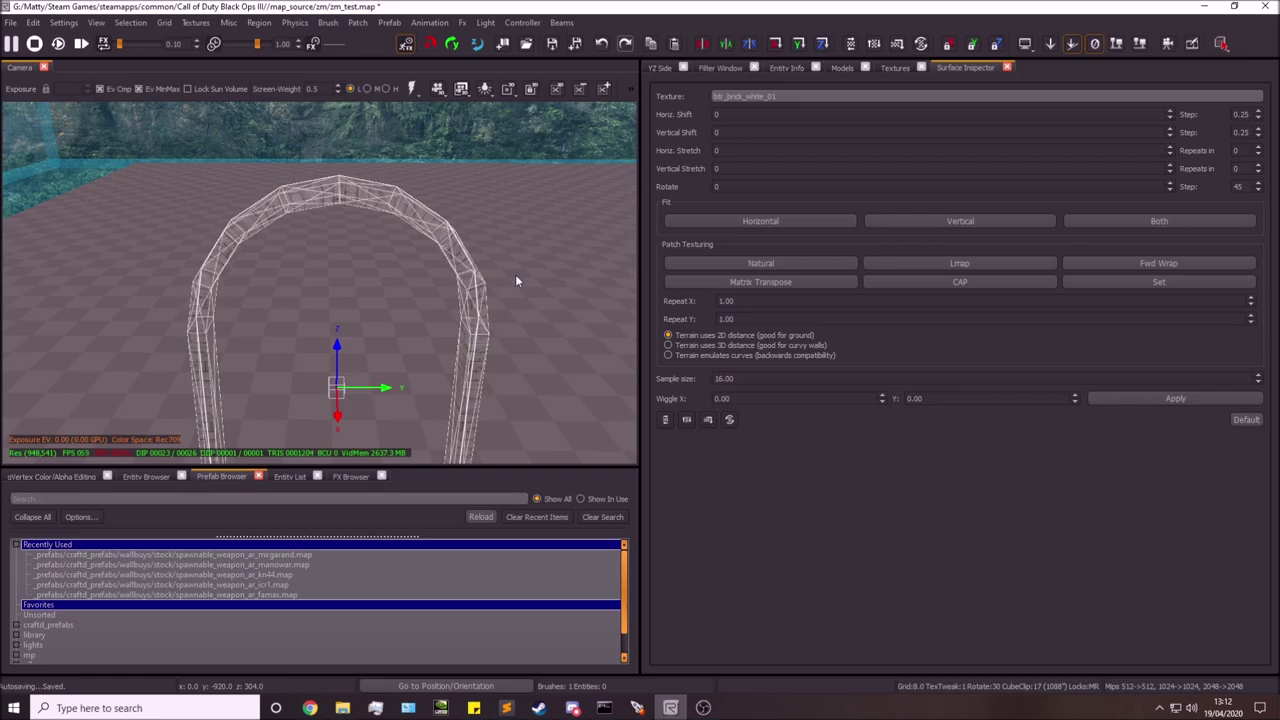
key(shift+minus)
key(shift+plus)
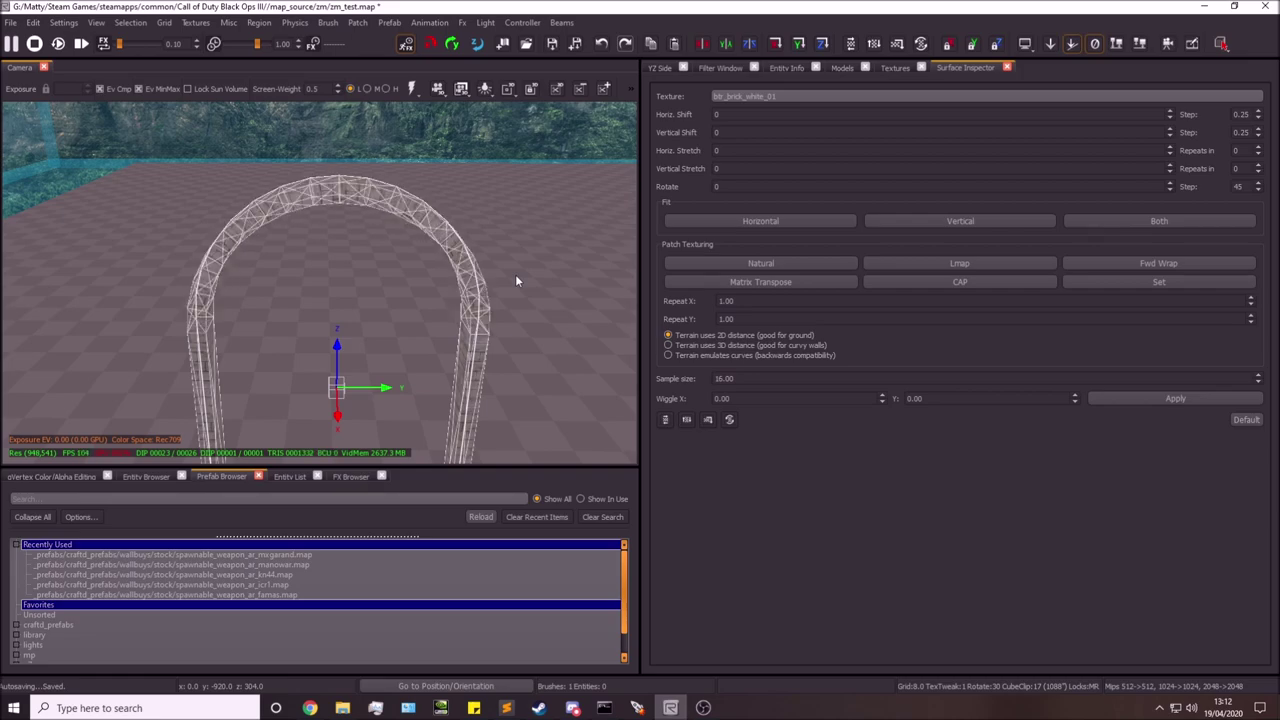
key(Escape)
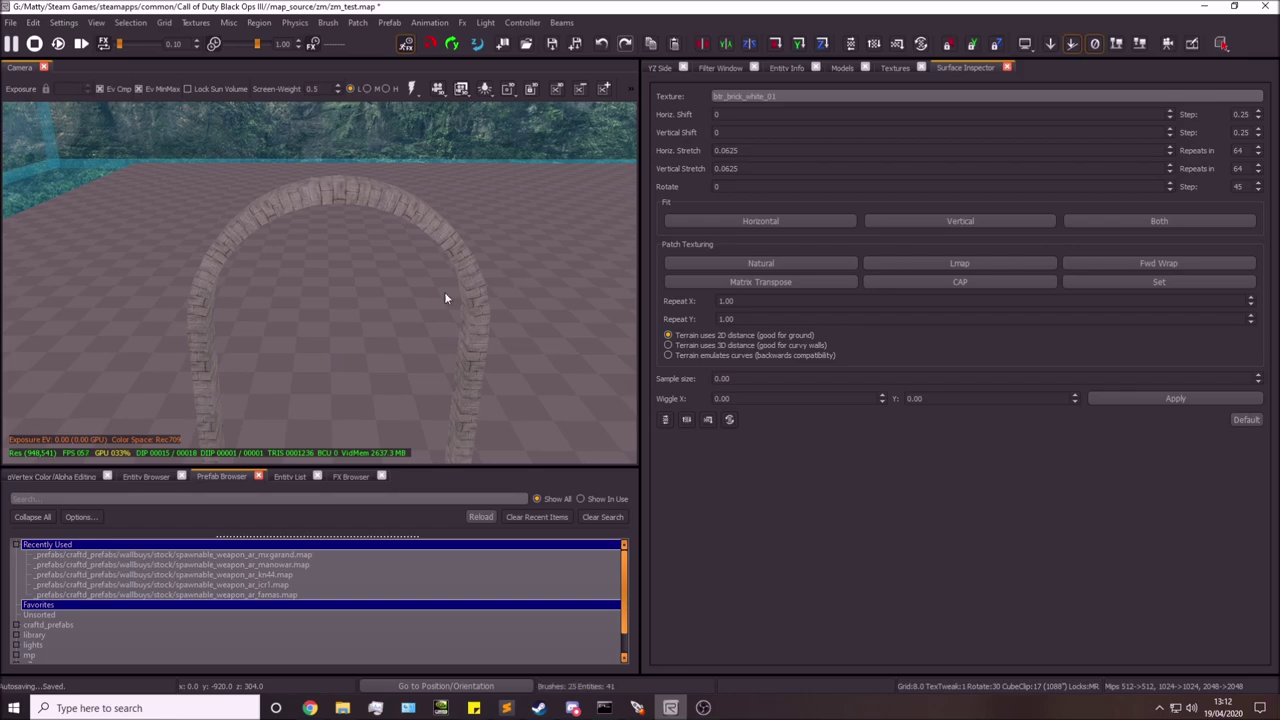
Examine the brick archway's curve smoothness and wireframe from several angles, selecting and deselecting the patch to compare.
right_drag(446, 296, 462, 160)
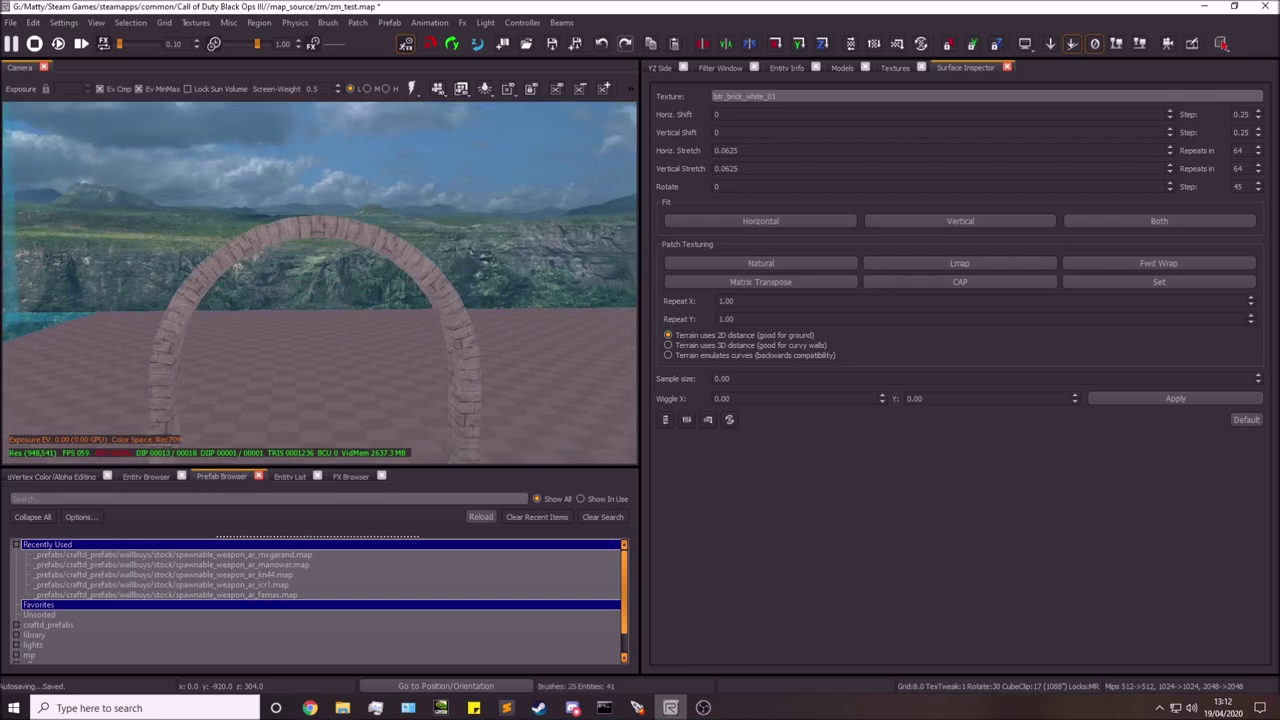
shift+click(358, 241)
scroll(358, 241, down, 3)
key(Escape)
right_drag(383, 263, 482, 284)
right_drag(420, 240, 351, 293)
shift+click(487, 266)
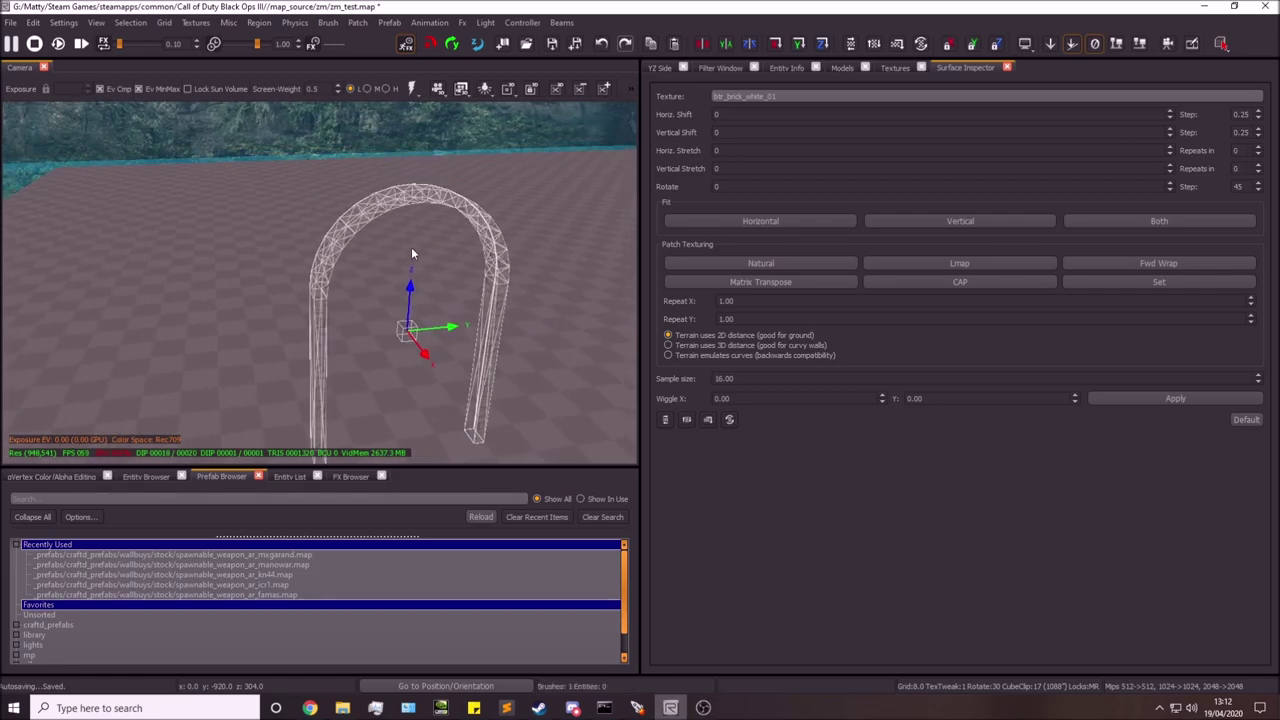
key(Escape)
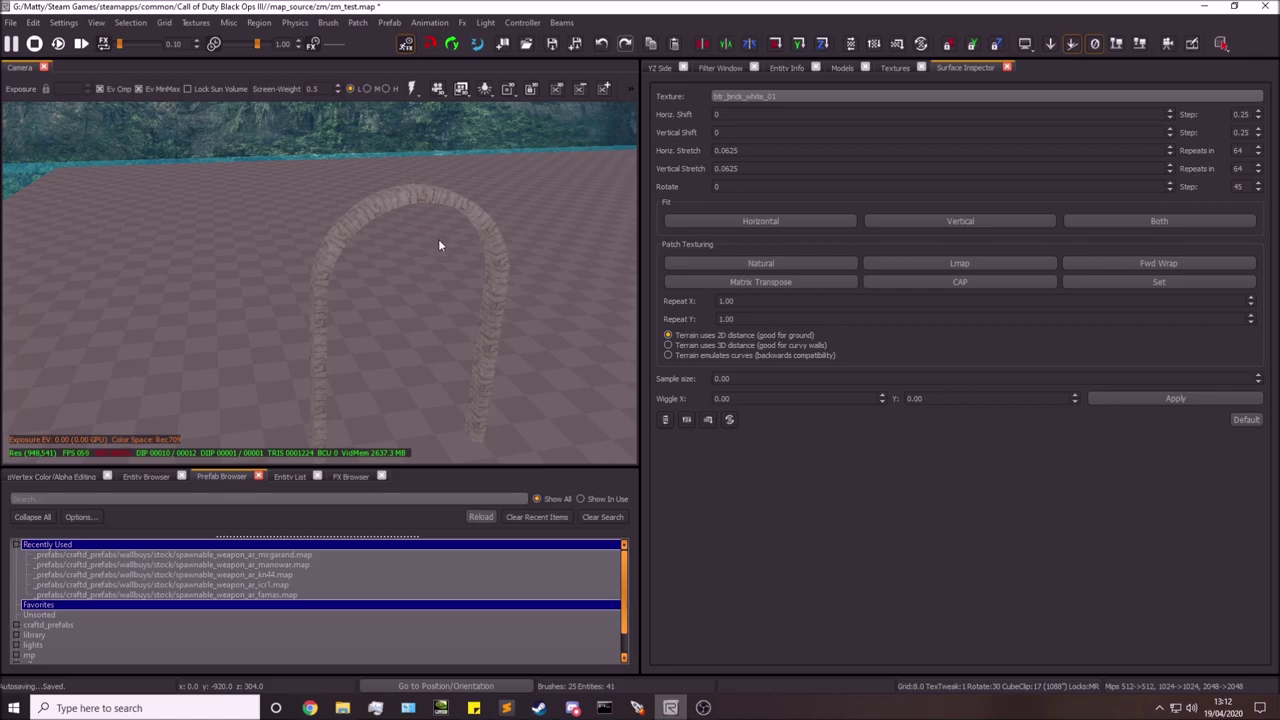
right_drag(430, 258, 470, 266)
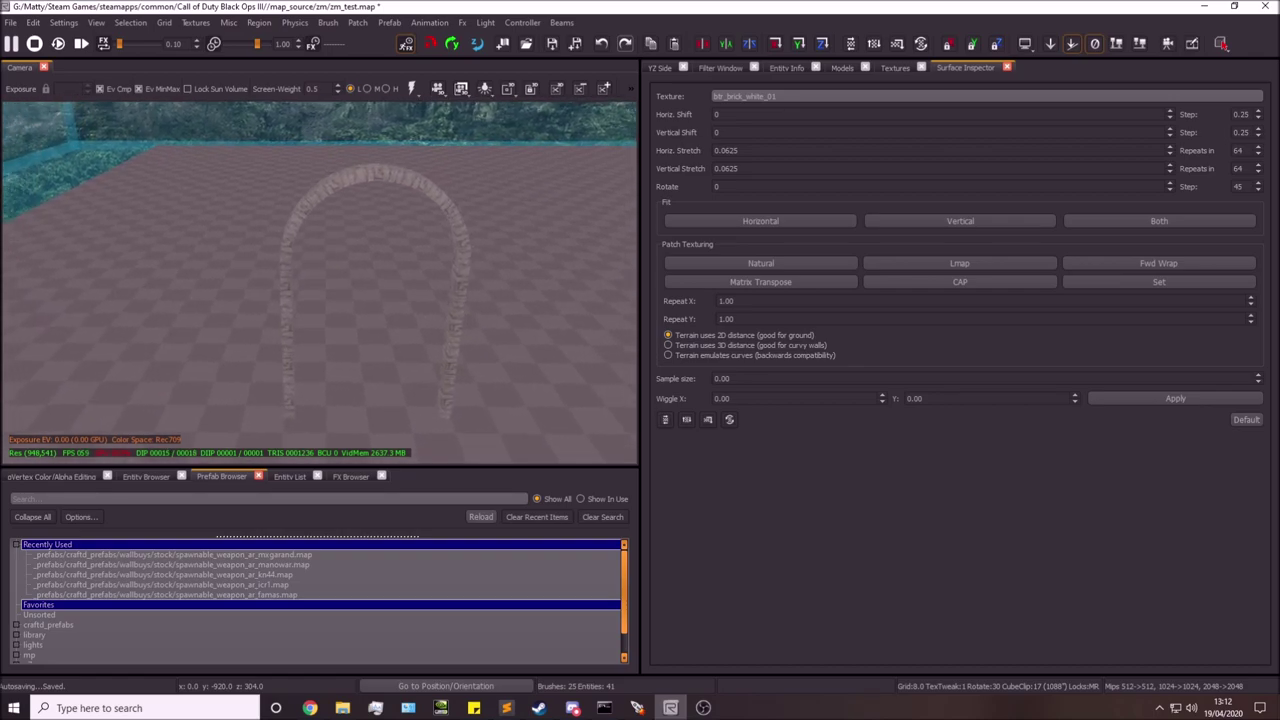